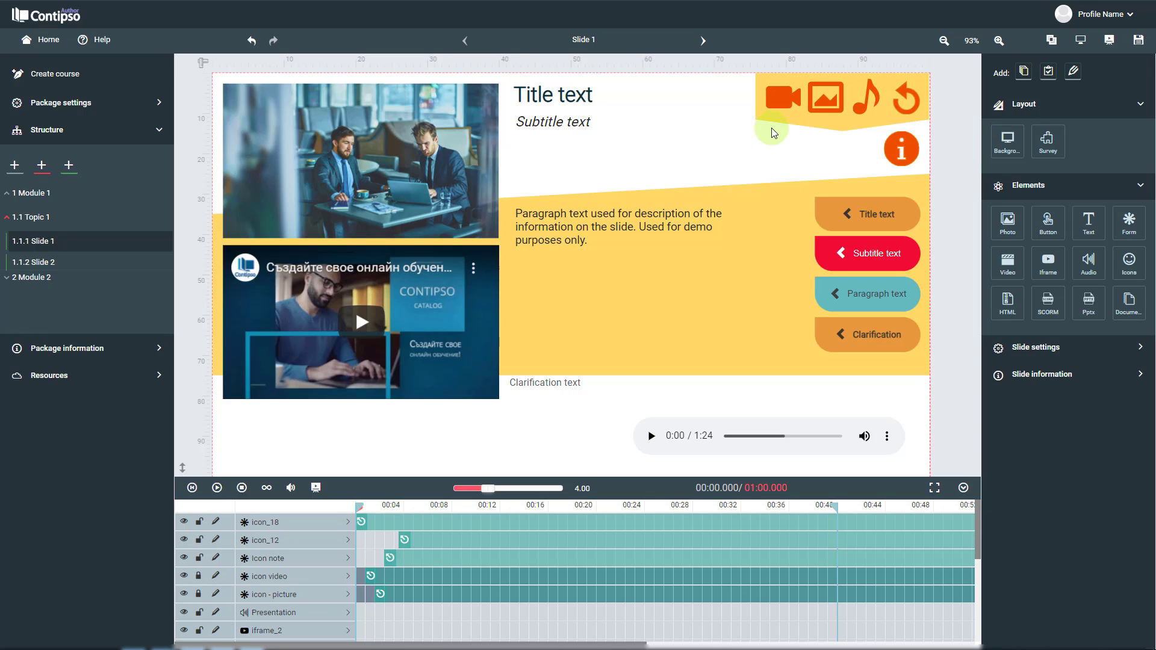
Step: Select the video, picture, note and replay icons together with the yellow banner shape behind them
left_click(777, 96)
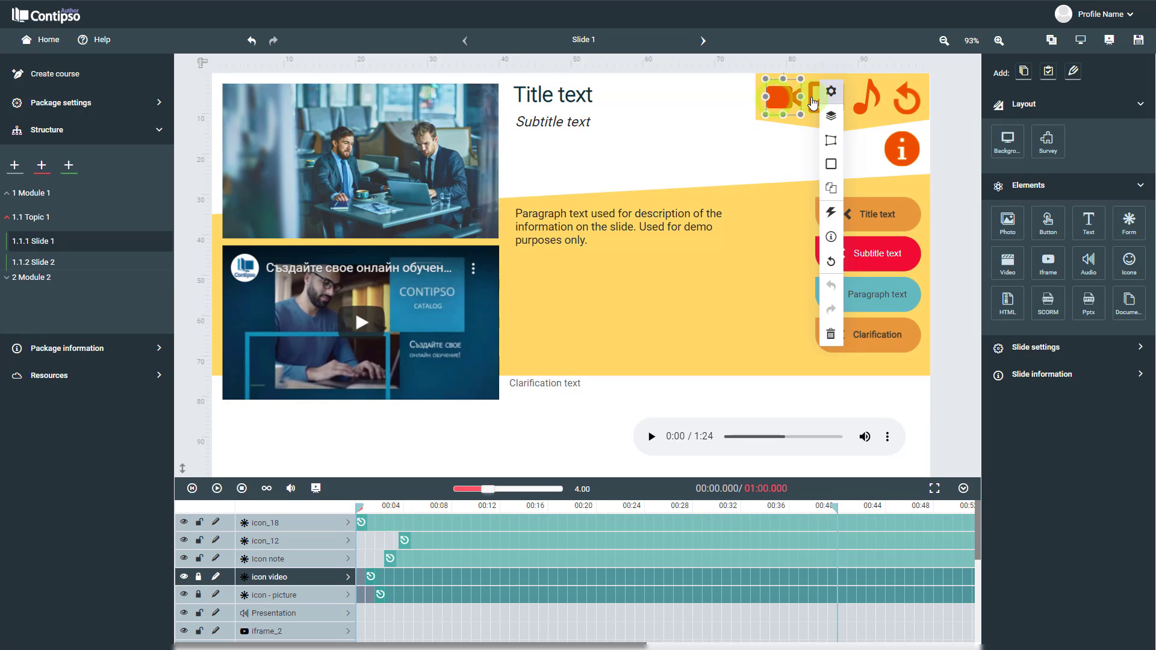
left_click(812, 103, "shift")
left_click(866, 100, "shift")
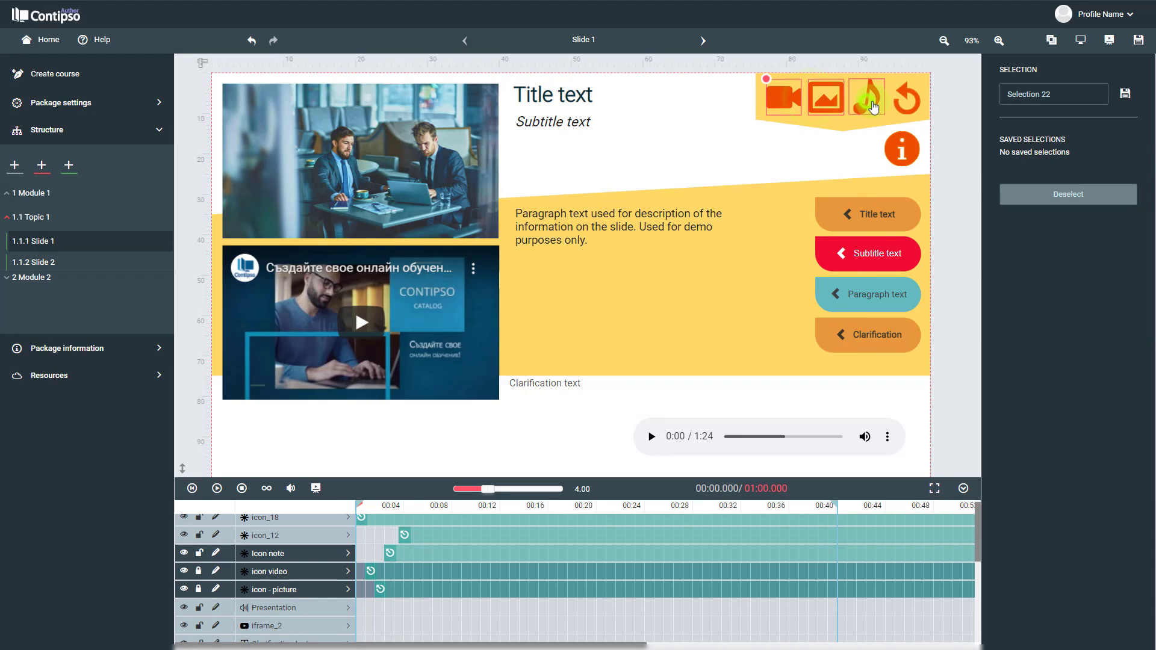
left_click(918, 100, "shift")
left_click(852, 131, "shift")
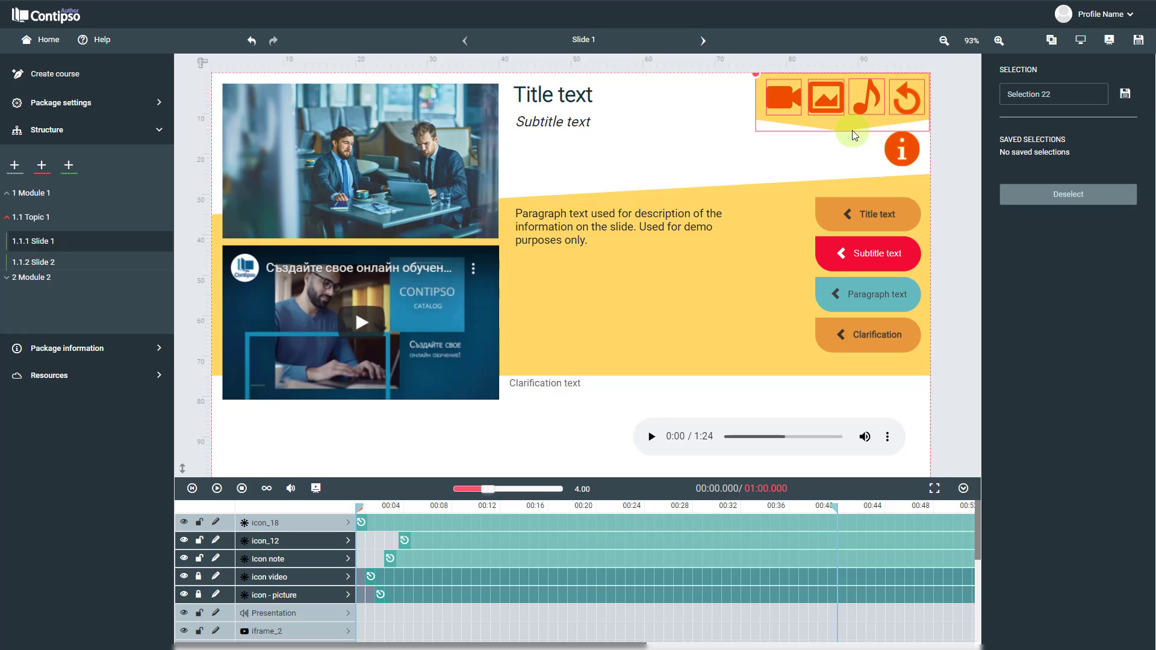
Step: Save the selected icons and banner as a selection named "Icon box", and deselect everything
left_click_drag(1061, 95, 1007, 95)
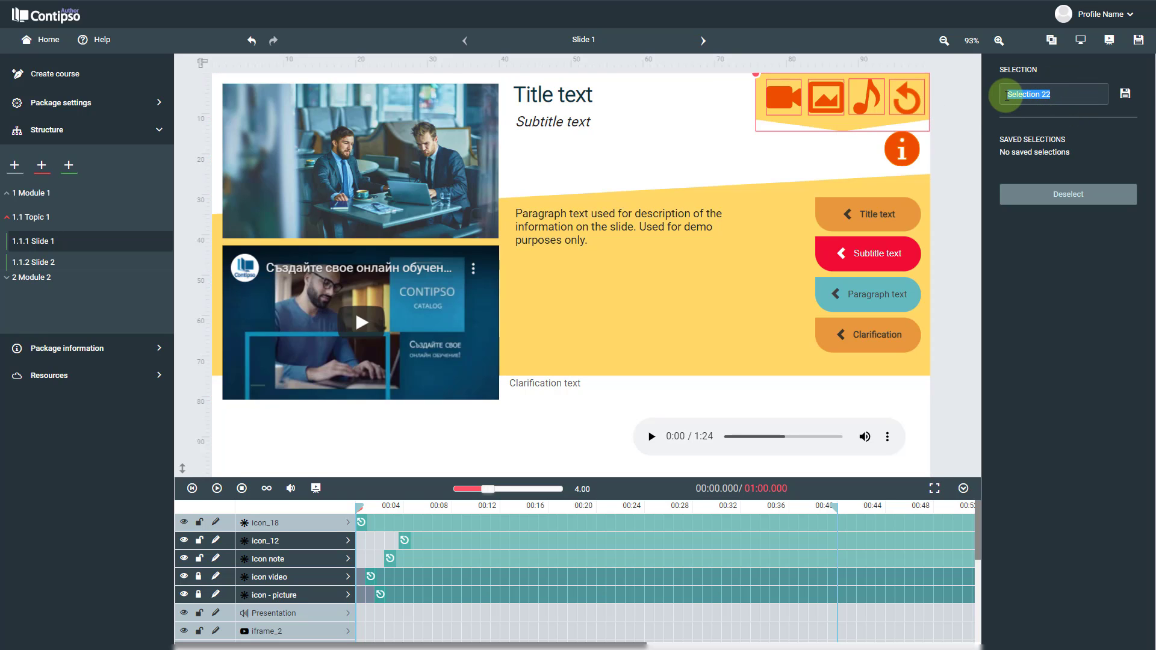
type("Icon box")
left_click(1125, 93)
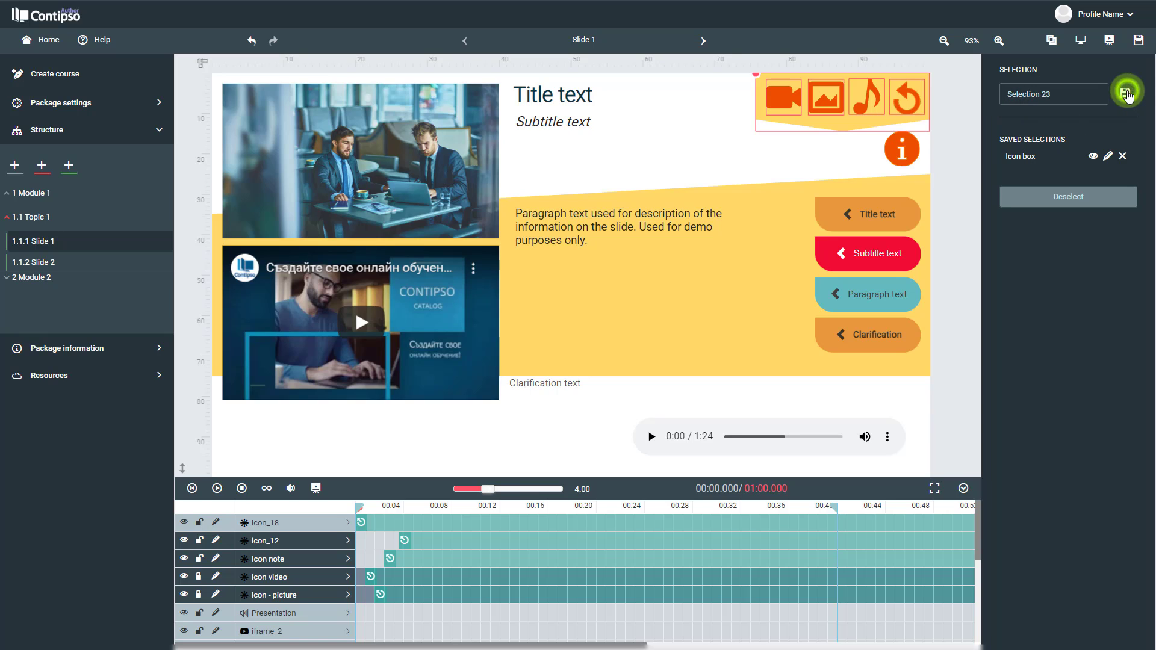
left_click(967, 122)
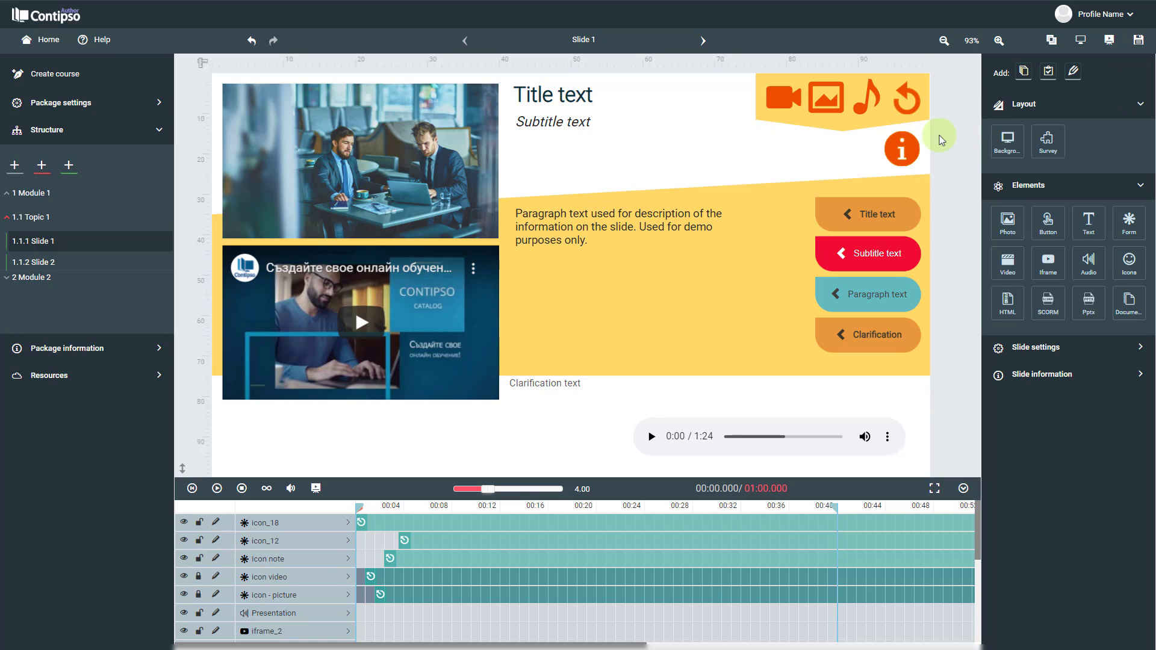
Step: Add an interaction to the orange info icon with the action "On click" affecting the type "Element"
left_click(912, 151)
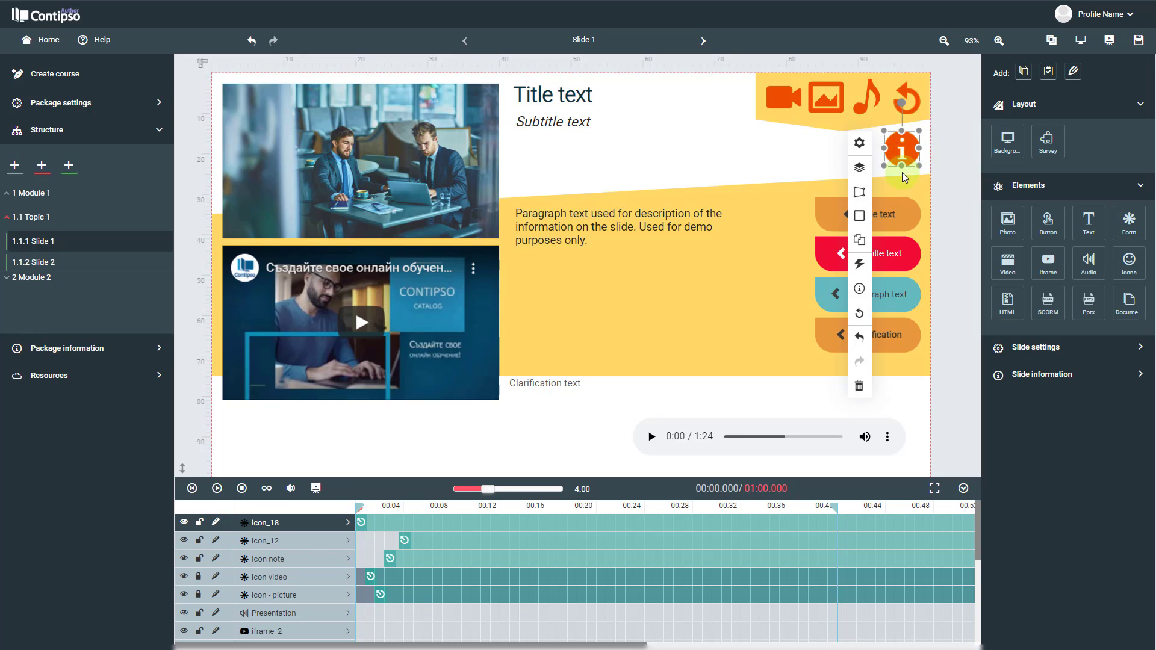
left_click(857, 269)
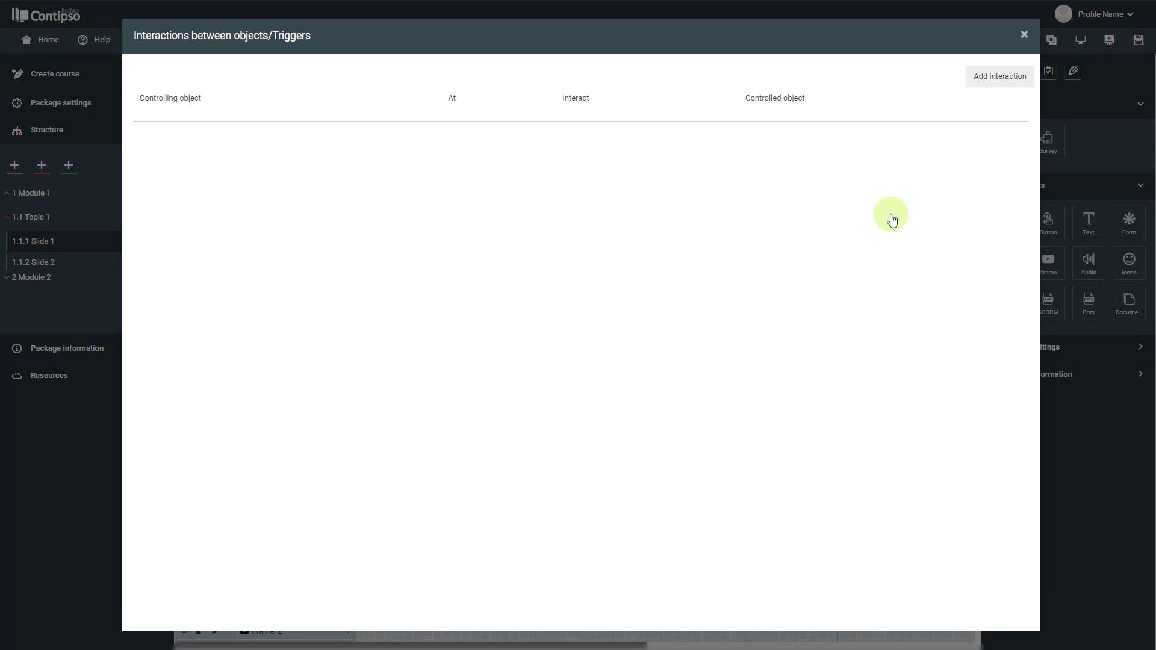
left_click(986, 77)
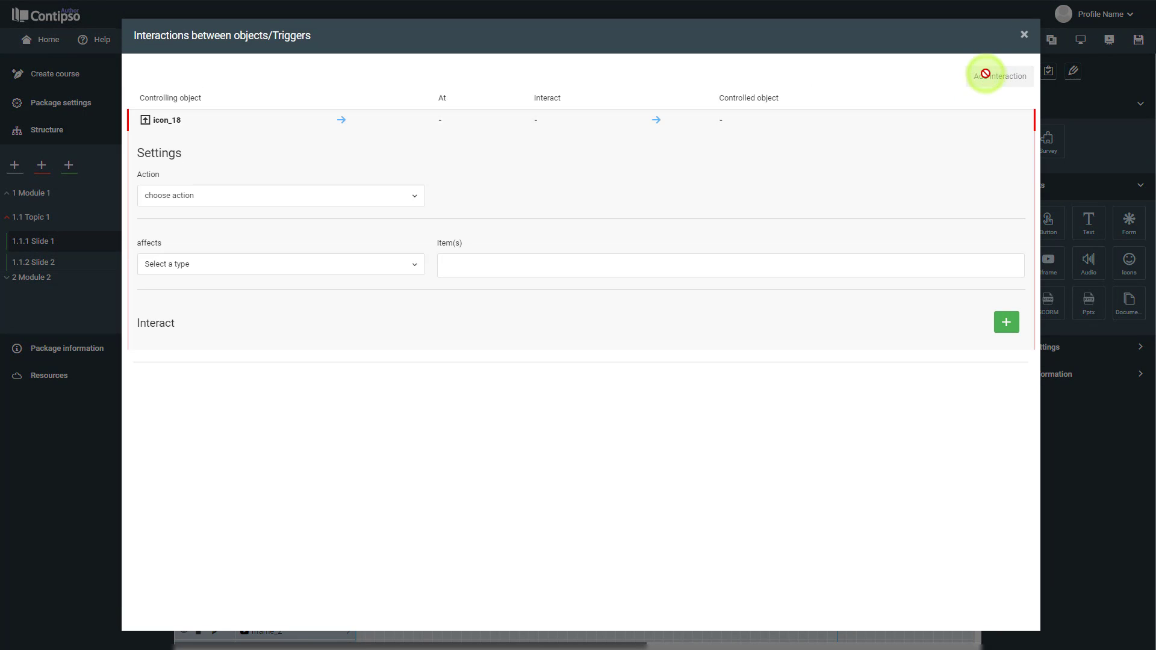
left_click(313, 195)
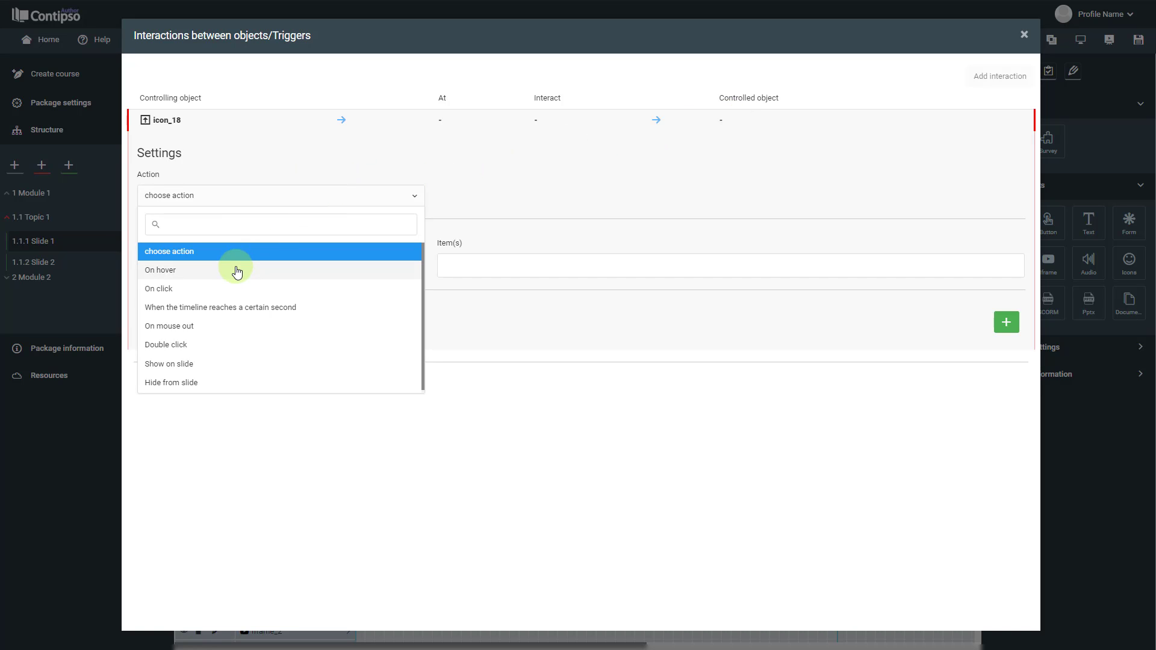
left_click(227, 290)
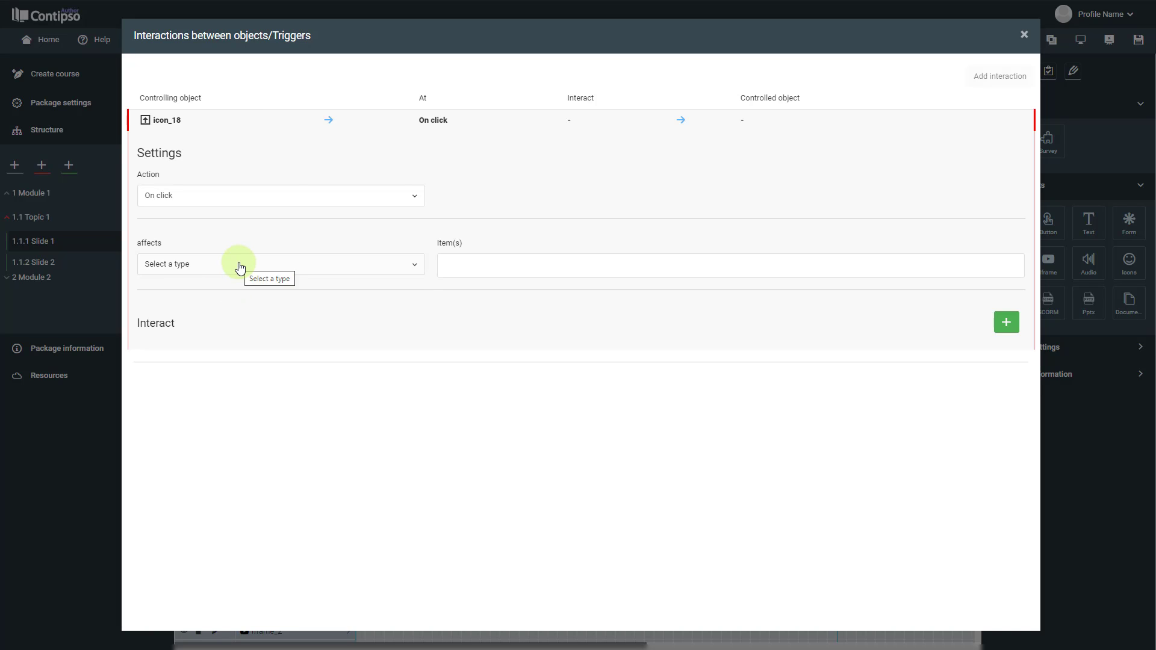
left_click(238, 265)
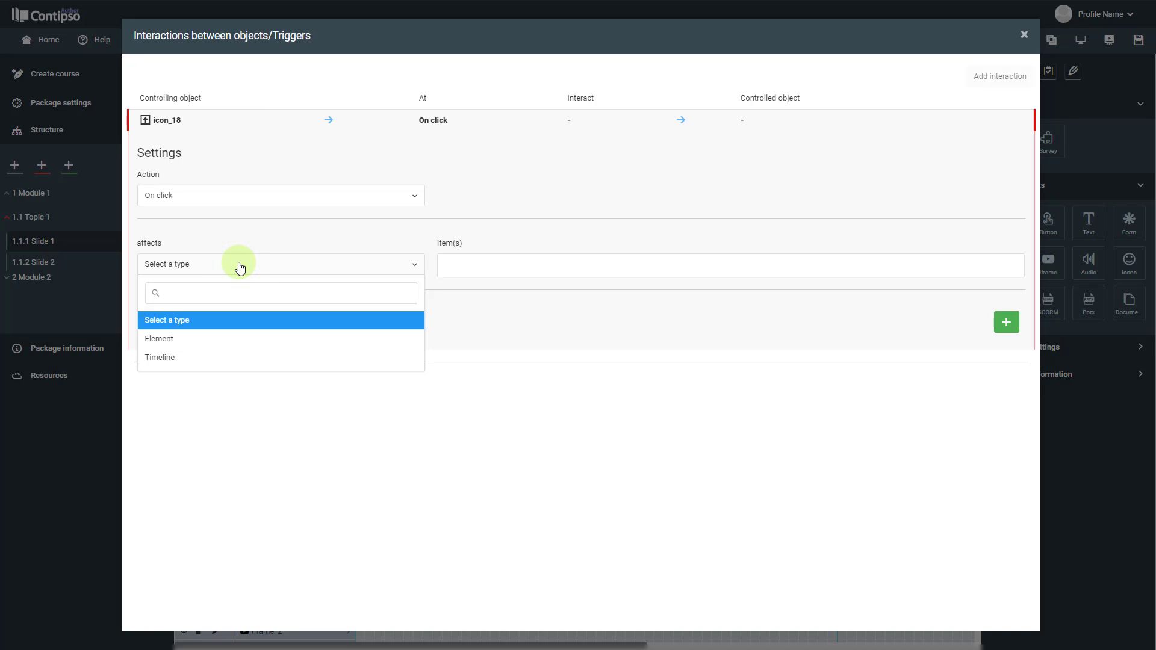
left_click(214, 338)
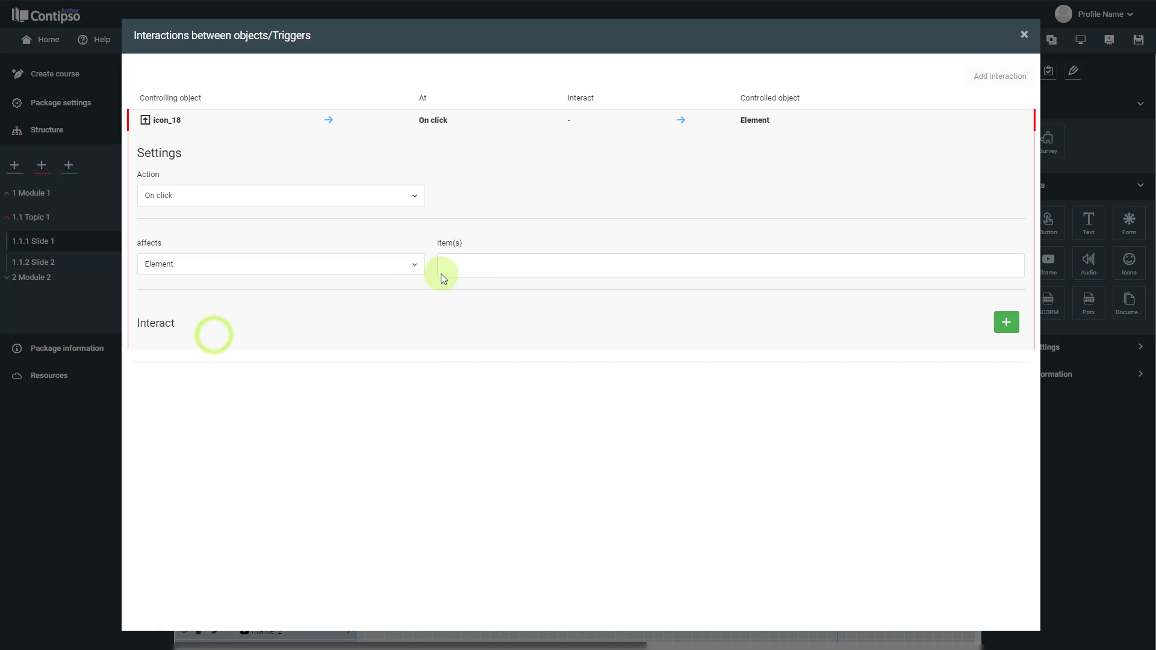
Step: Add Paragraph text, Subtitle text, Clarification text and Title text as the items affected by the on-click interaction
left_click(492, 261)
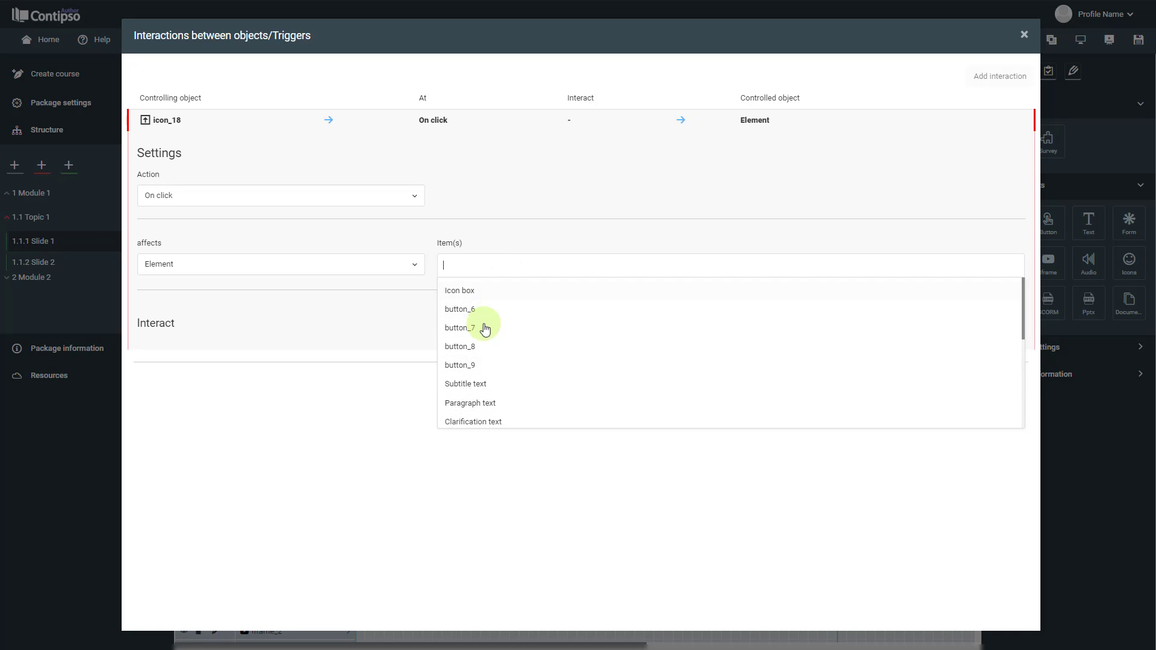
left_click(475, 409)
left_click(555, 271)
left_click(483, 383)
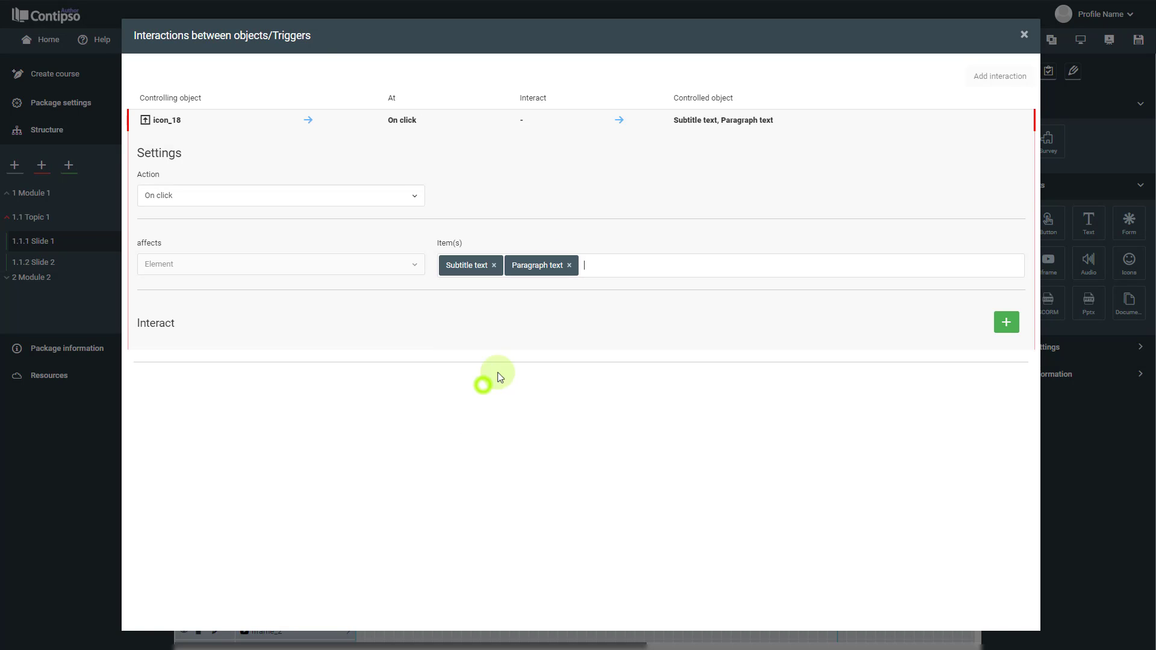
left_click(614, 266)
left_click(496, 420)
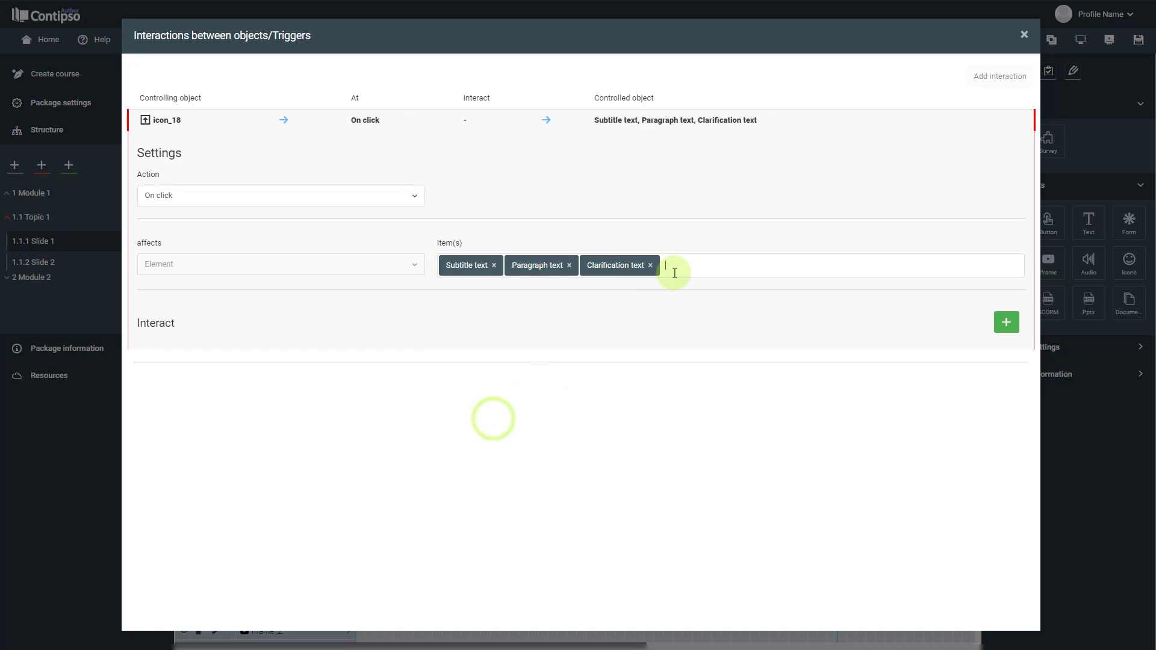
left_click(674, 273)
scroll(672, 273, "down", 5)
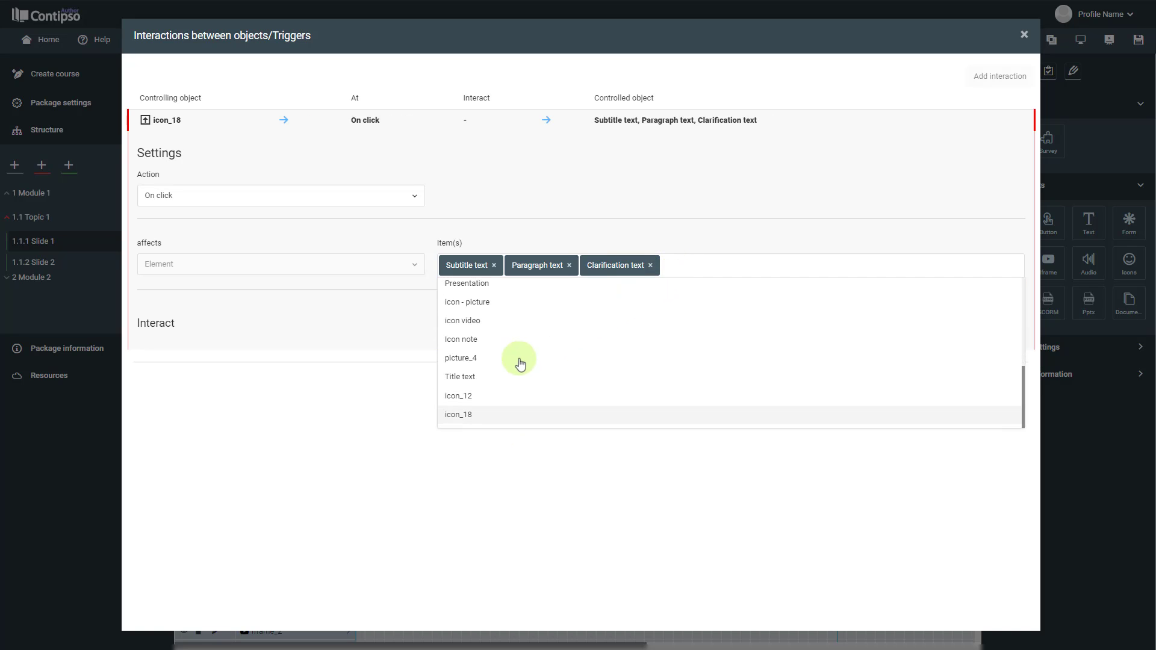
left_click(482, 377)
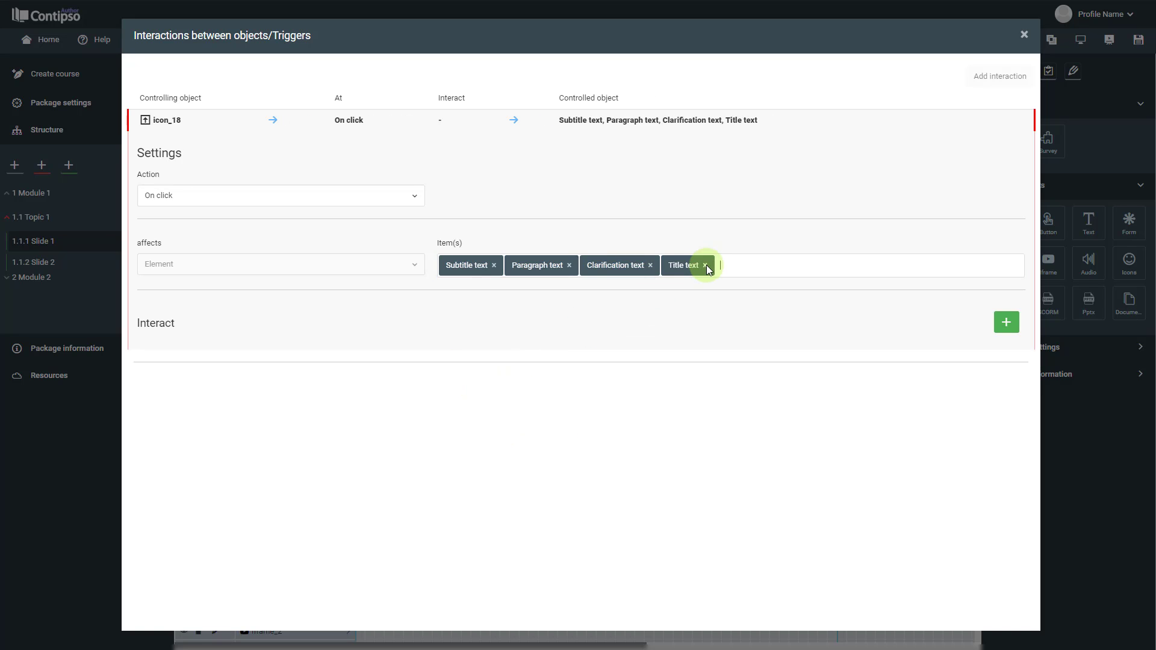
Step: Remove all four text elements from the affected items of the on-click interaction
left_click(705, 265)
left_click(650, 265)
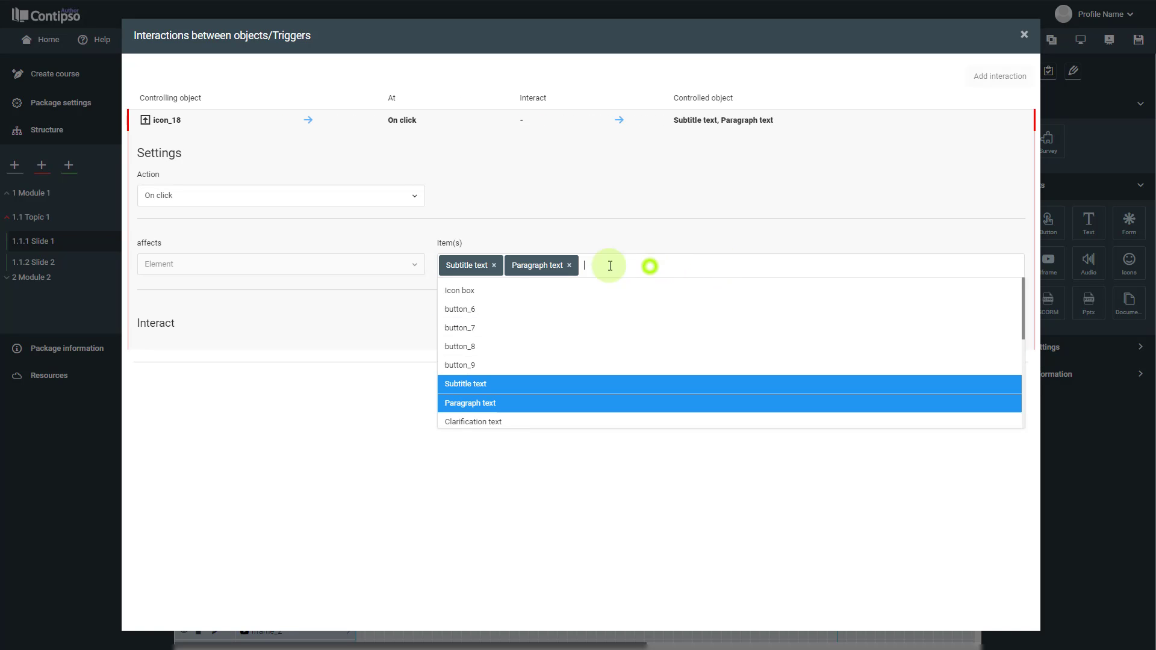
left_click(568, 265)
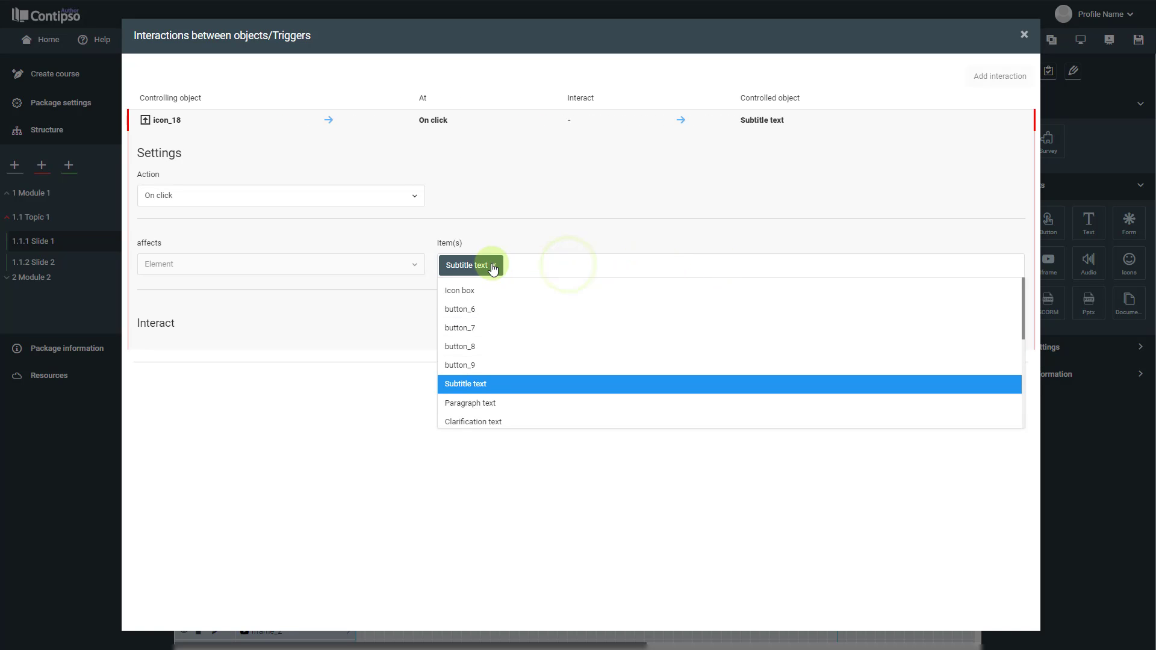
left_click(493, 266)
Step: Make the on-click interaction affect "Icon box" with the visibility parameter set to Visible, and apply it
left_click(475, 294)
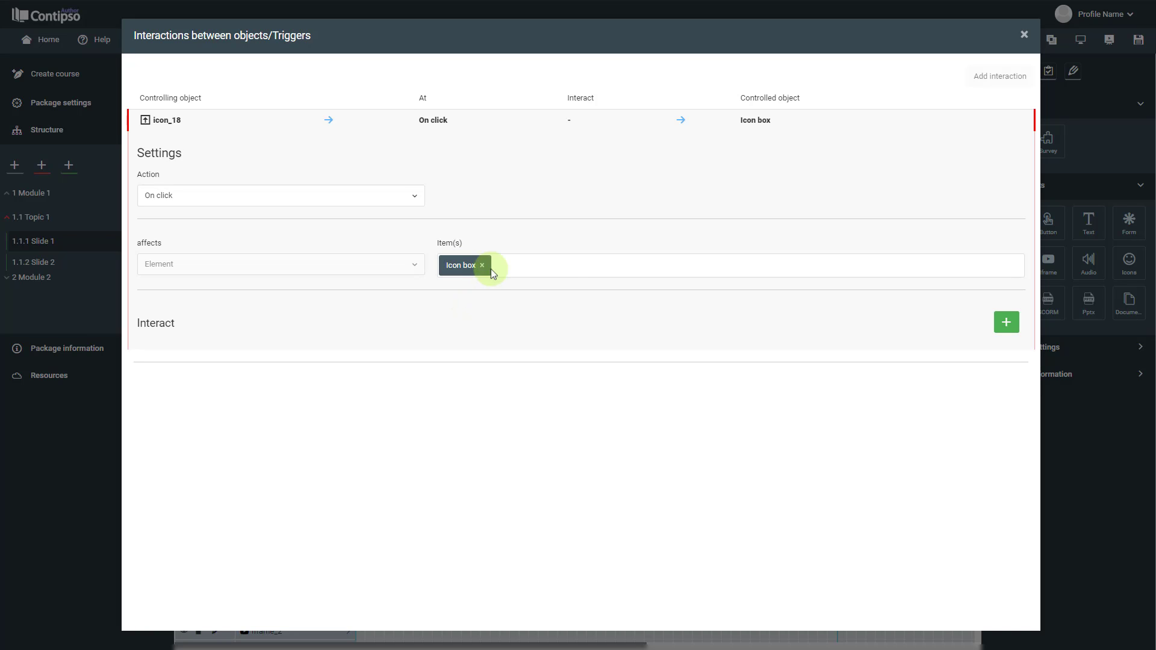
left_click(1002, 326)
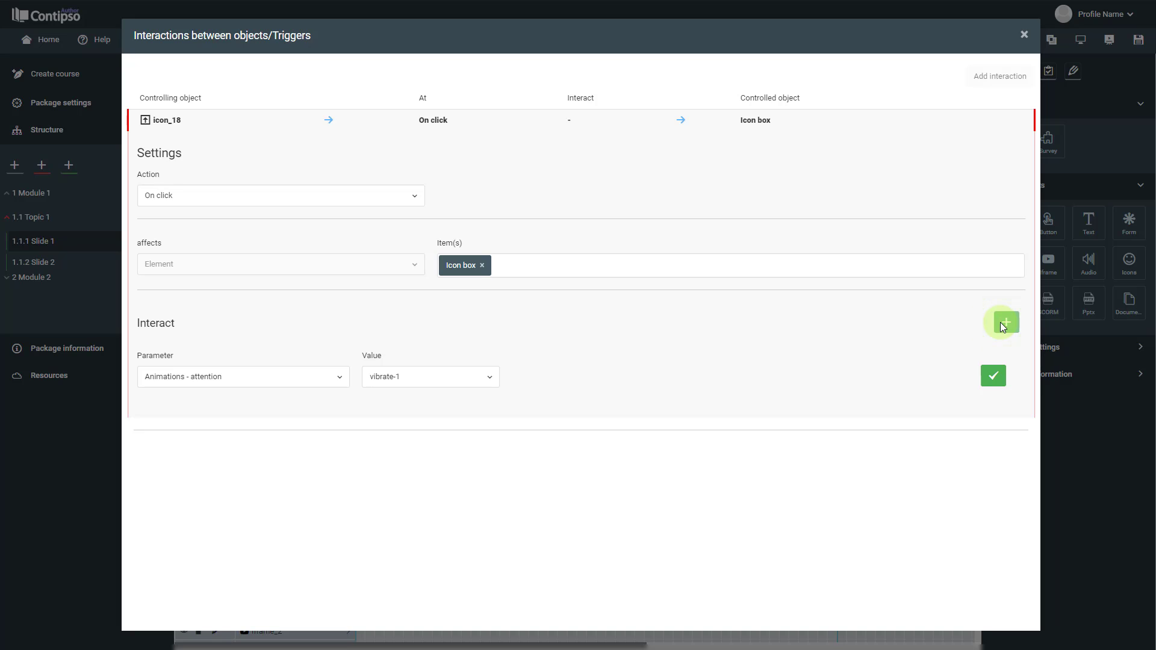
left_click(260, 382)
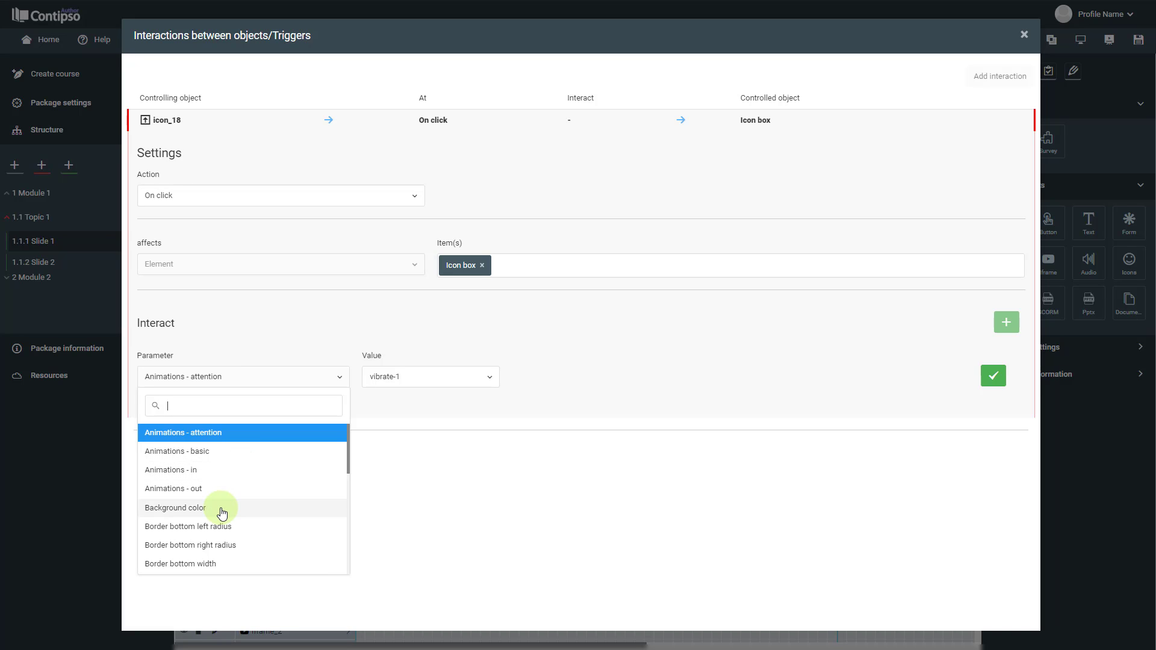
scroll(222, 512, "down", 1)
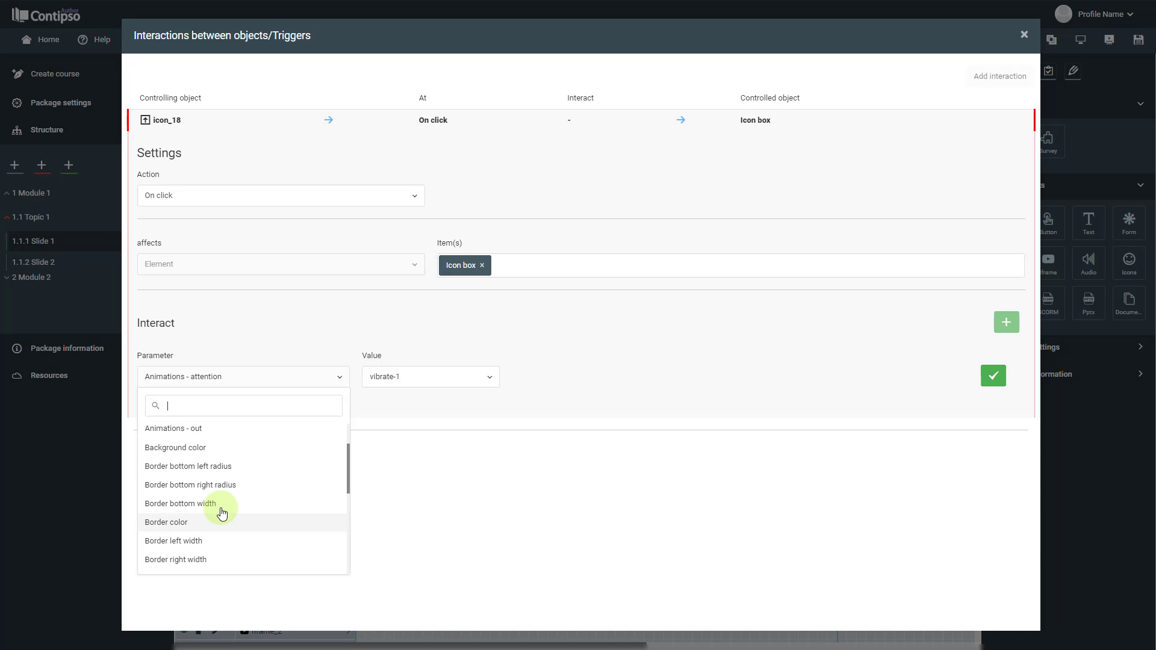
scroll(221, 513, "down", 3)
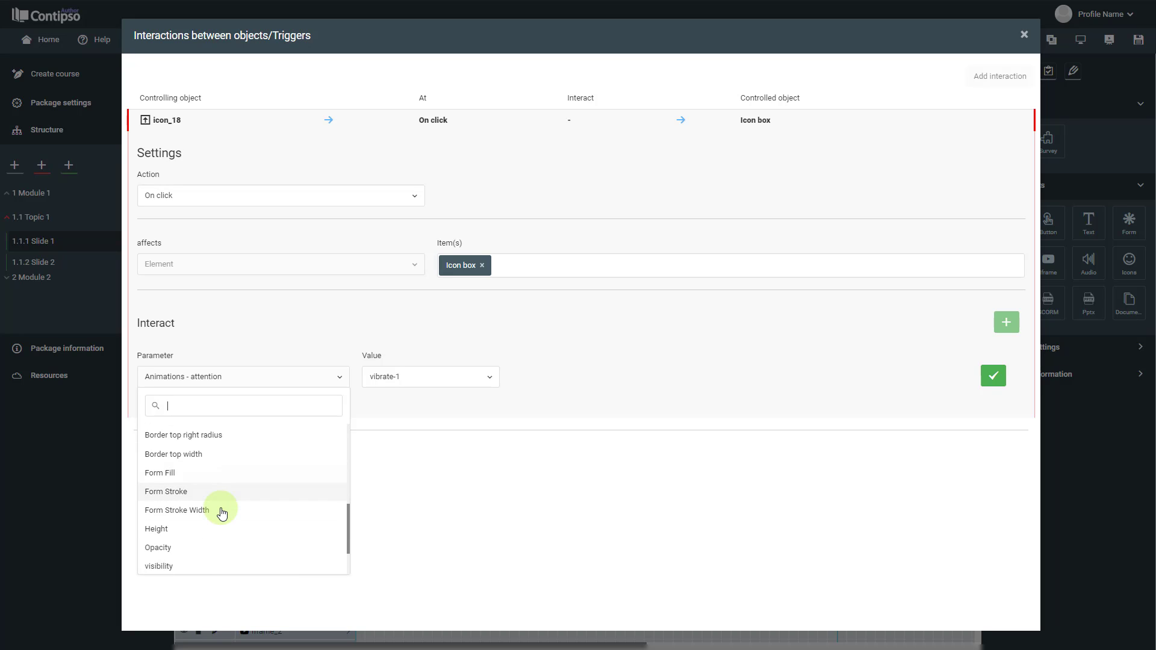
scroll(222, 513, "down", 1)
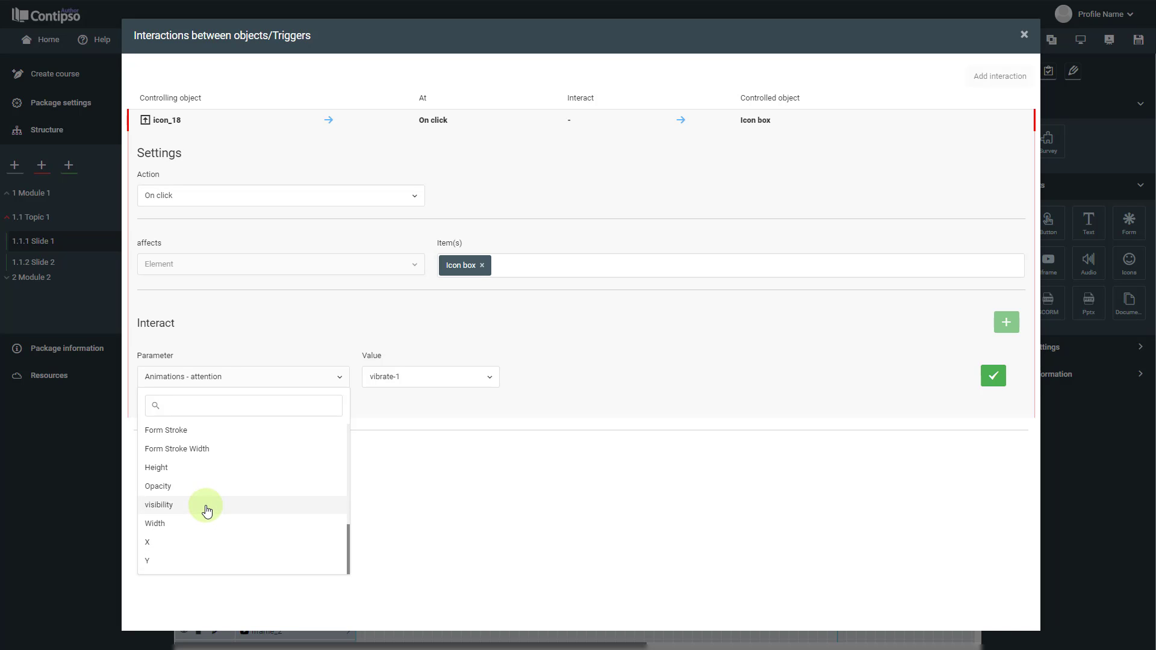
left_click(207, 510)
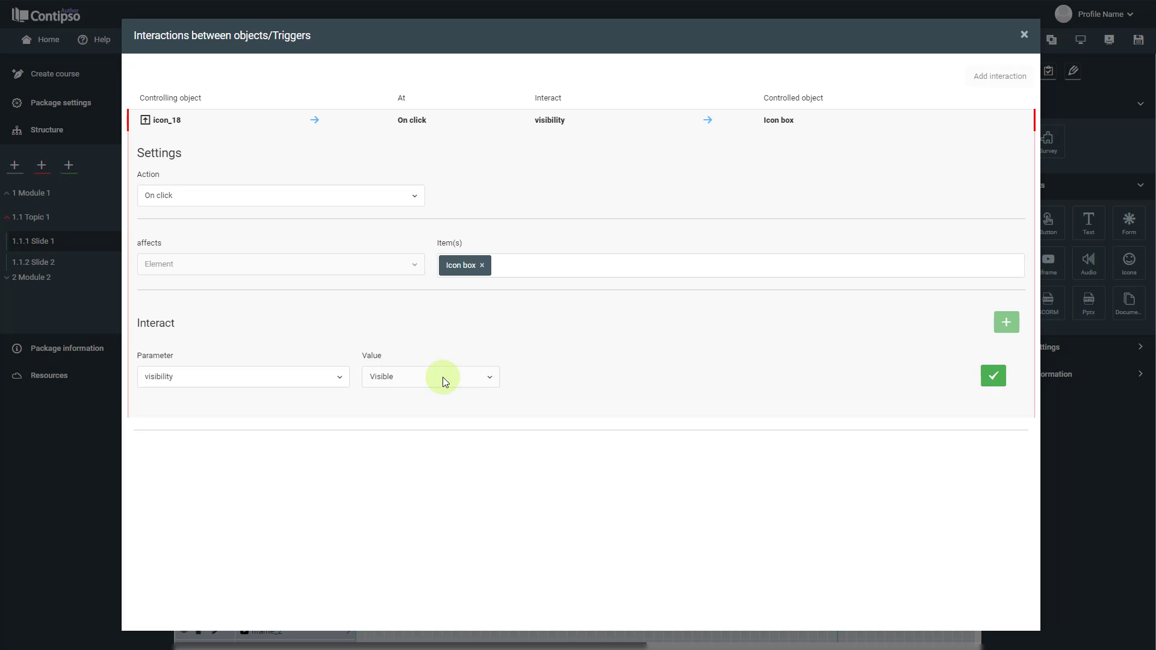
left_click(993, 378)
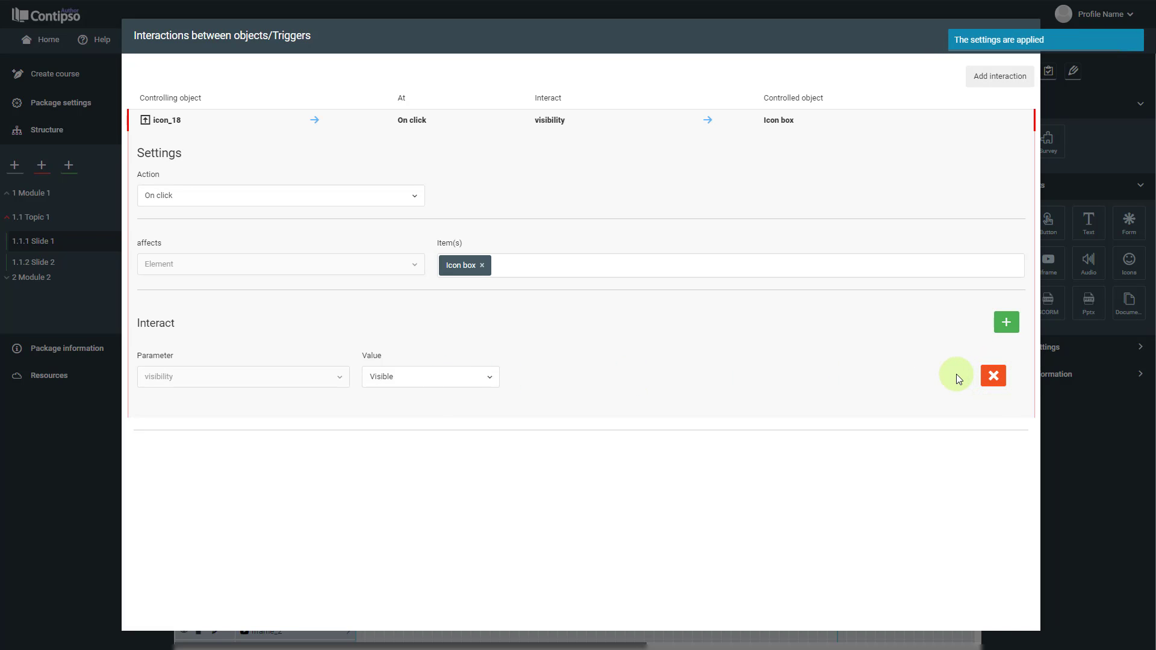
Step: Add a second interaction for the info icon with the action "Double click" affecting the element "Icon box"
left_click(997, 79)
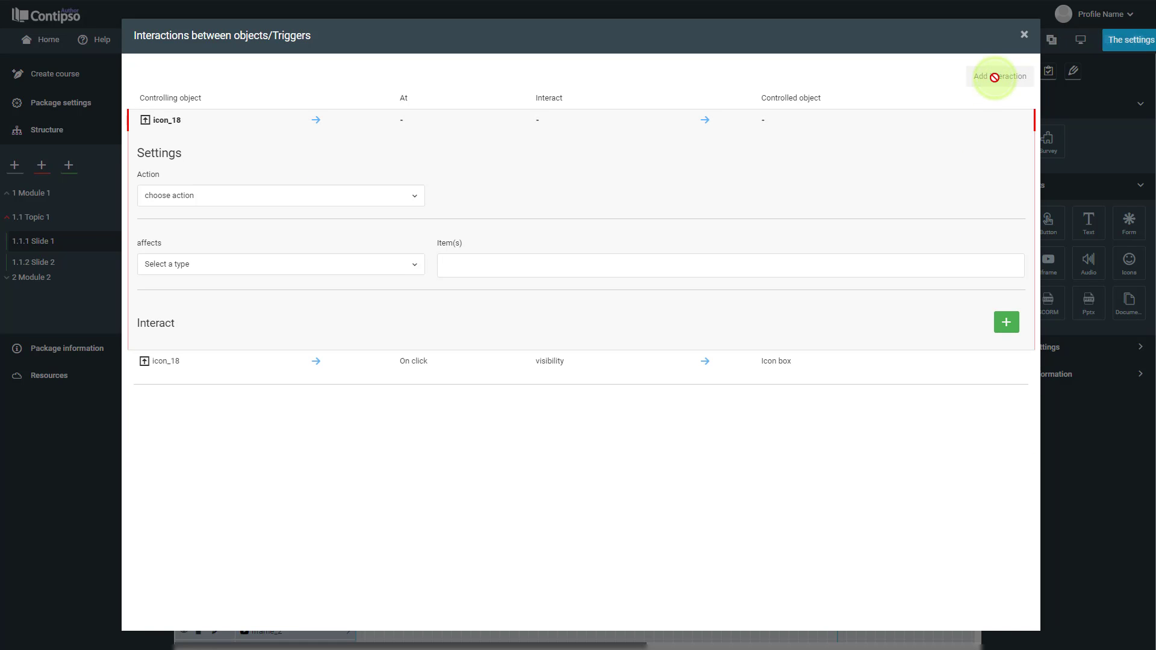
left_click(282, 205)
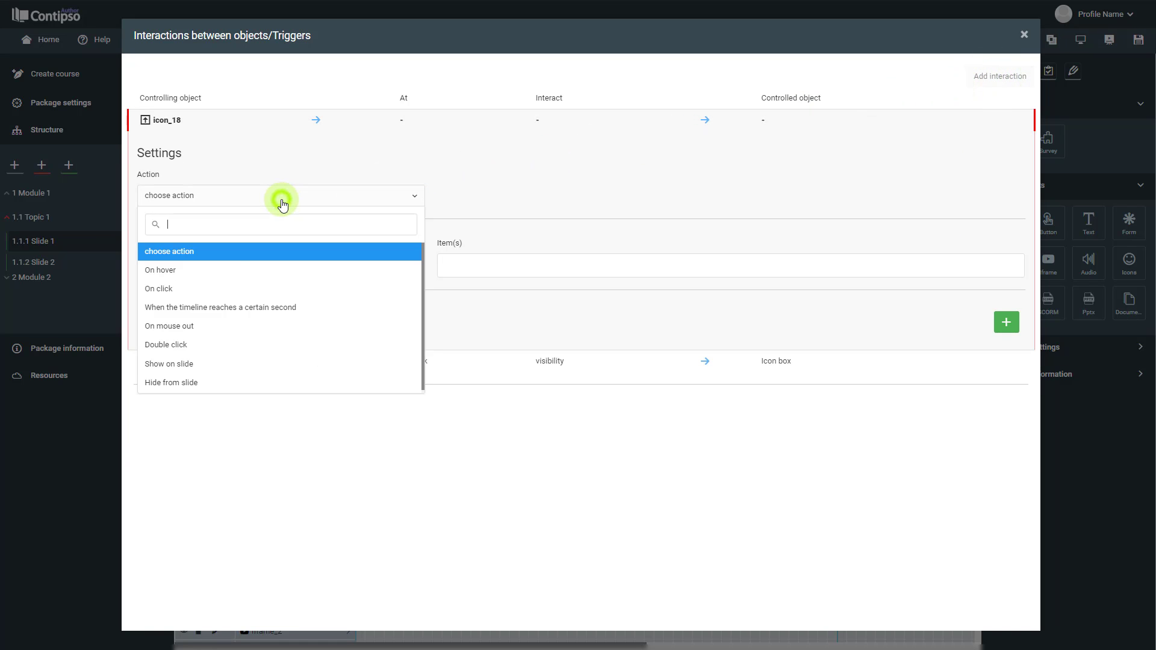
left_click(163, 348)
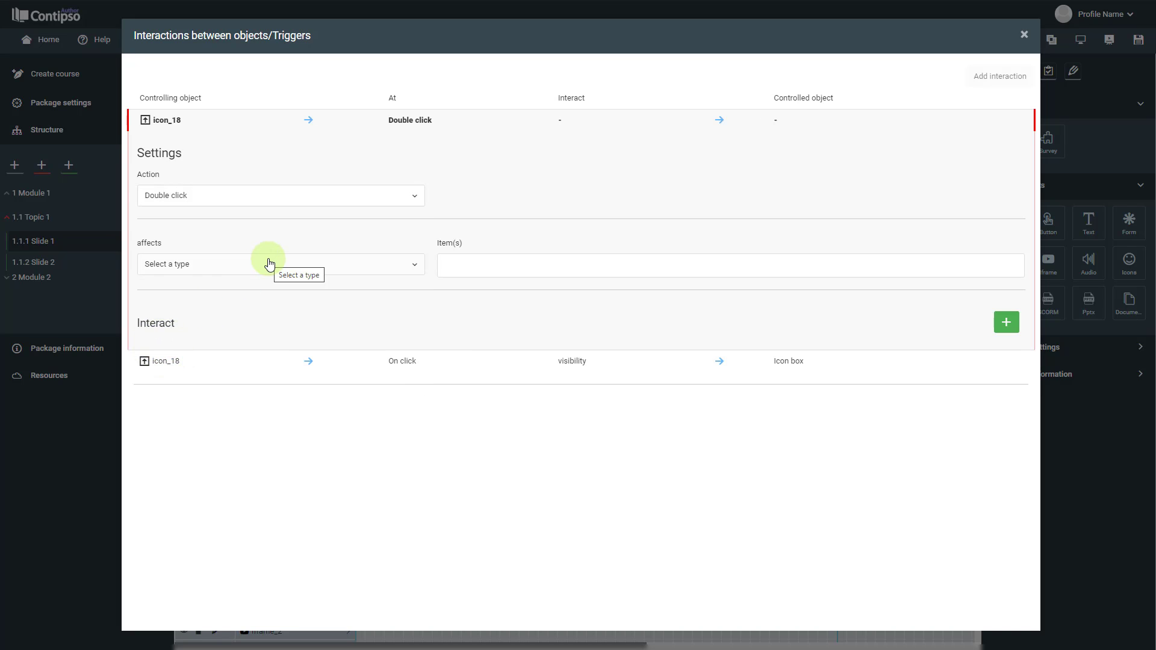
left_click(269, 264)
left_click(205, 338)
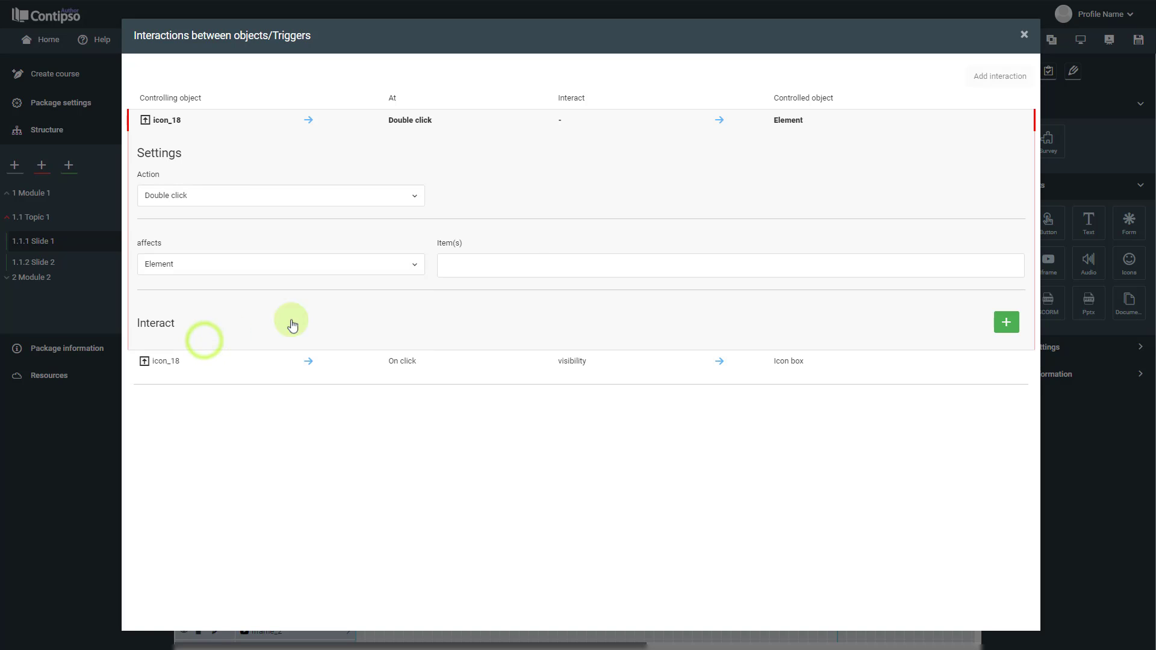
left_click(525, 264)
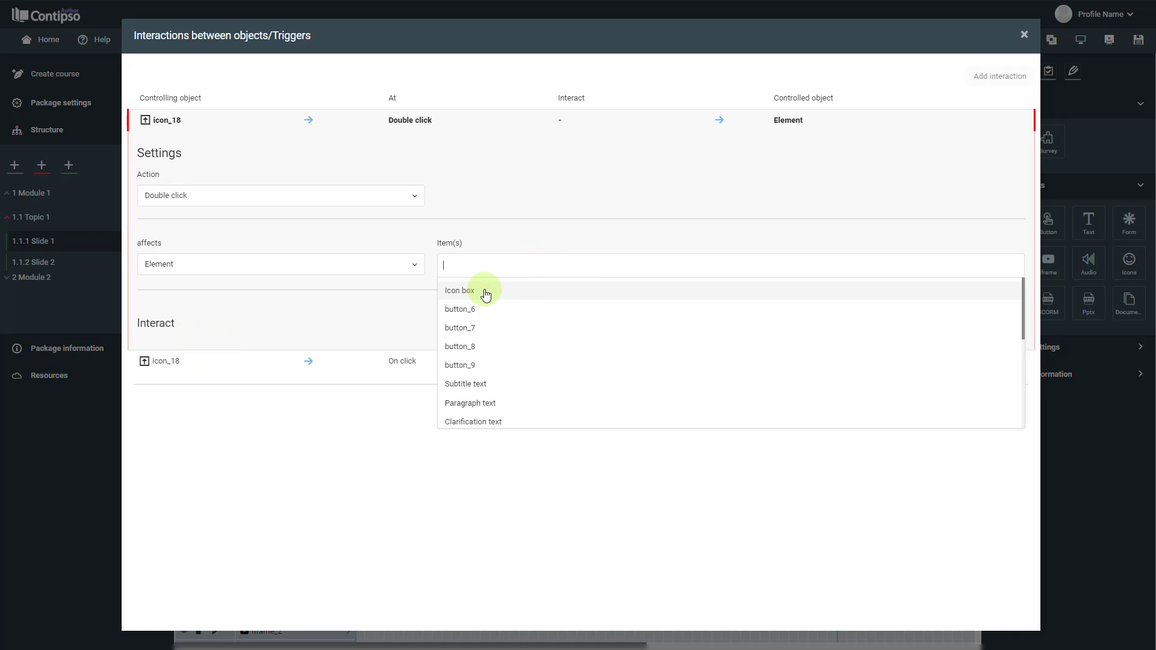
left_click(485, 292)
Step: Set the double-click interaction's visibility parameter for "Icon box" to Hidden, apply it, and close the interactions dialog
left_click(1009, 323)
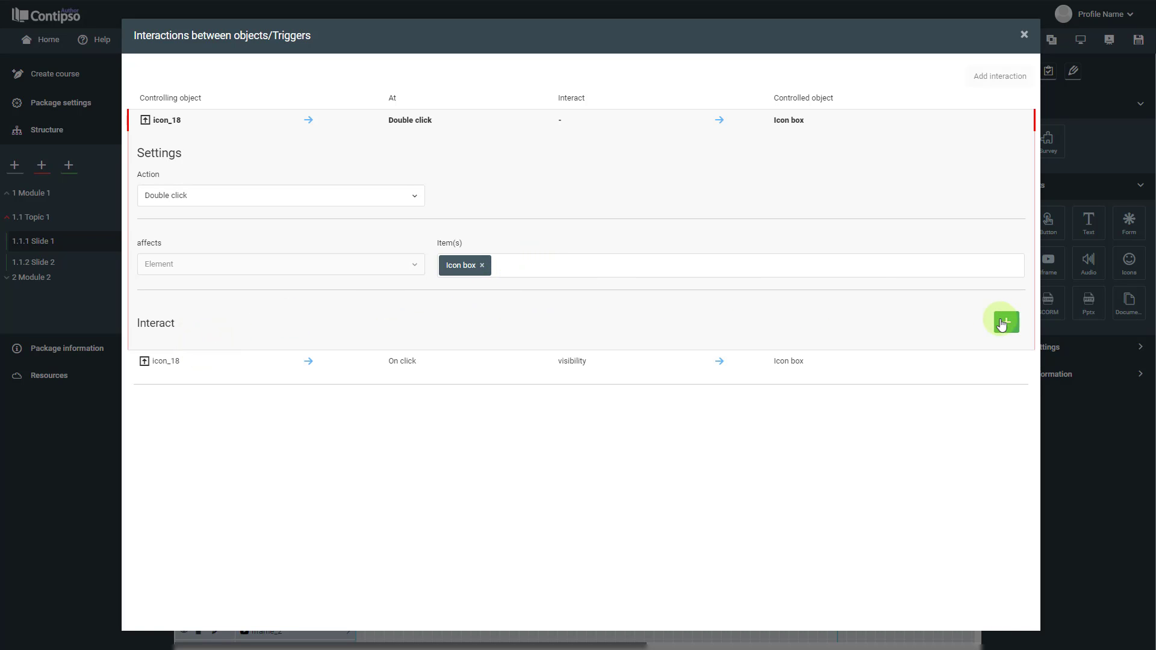
left_click(315, 376)
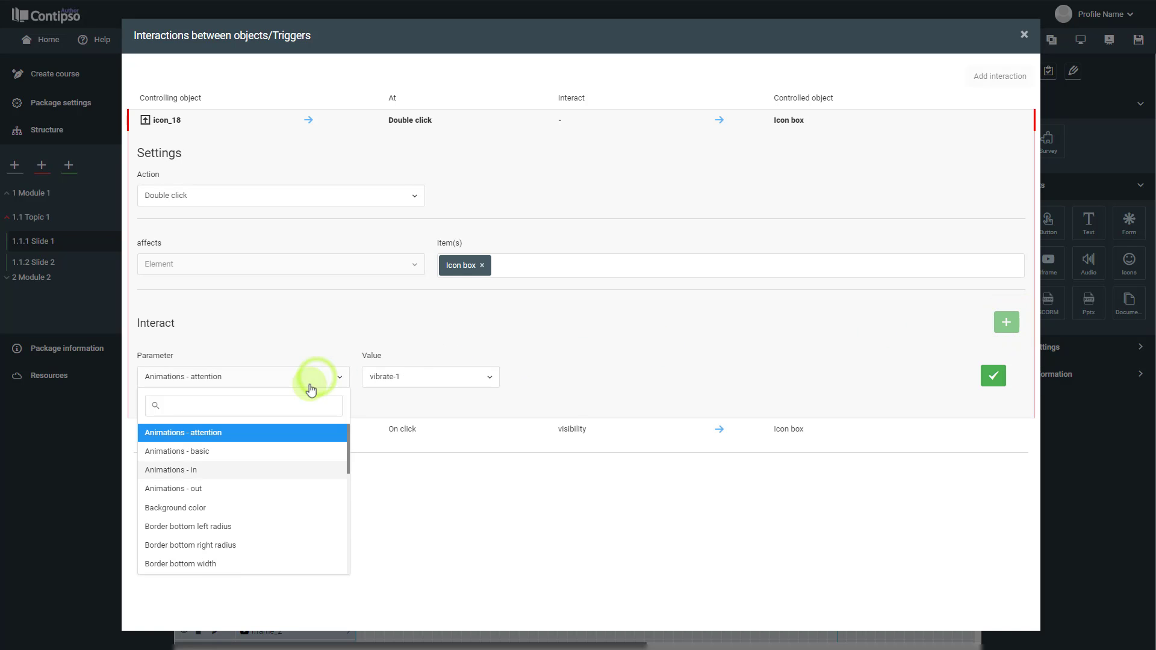
scroll(214, 480, "down", 5)
left_click(181, 505)
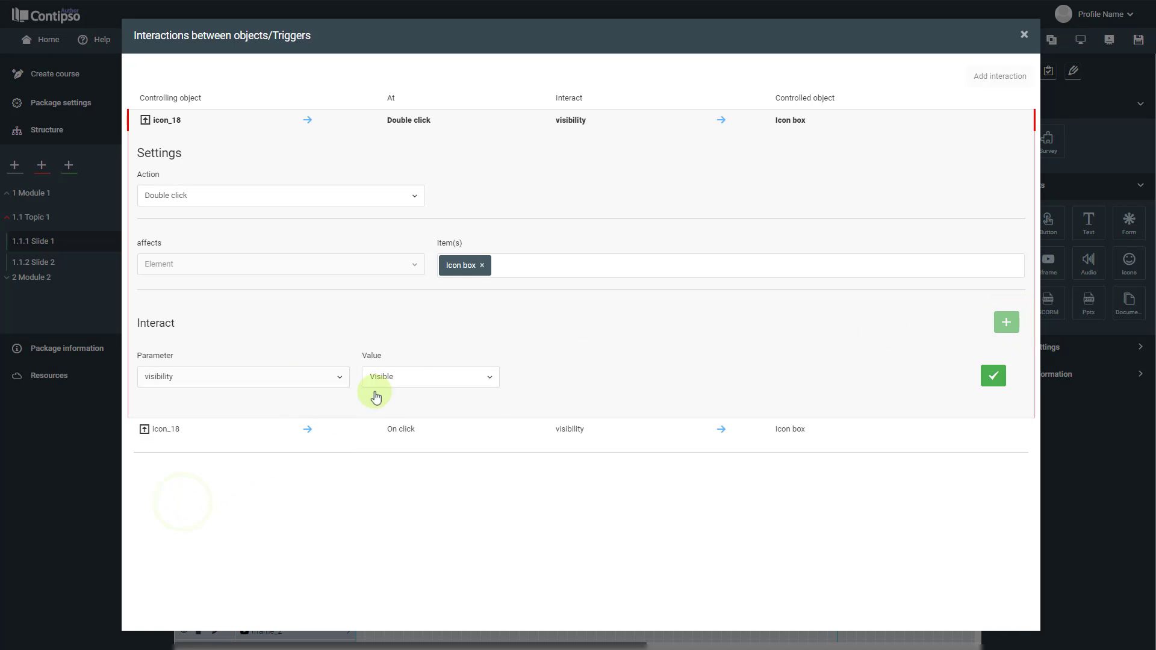
left_click(415, 374)
left_click(401, 418)
left_click(992, 377)
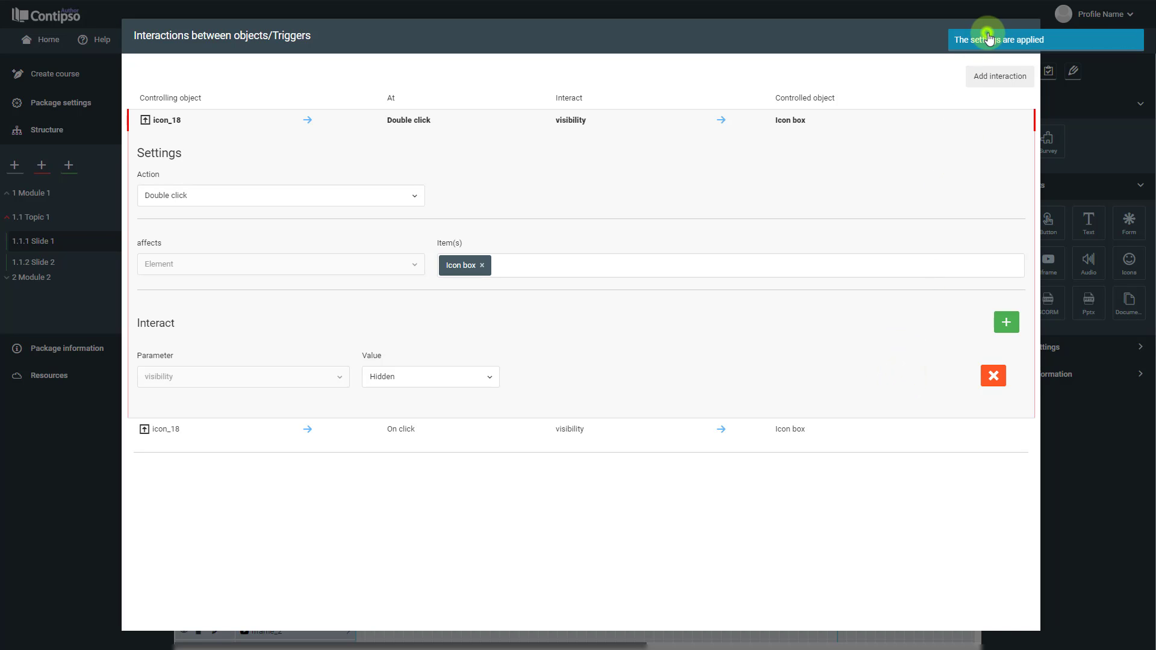
left_click(1023, 36)
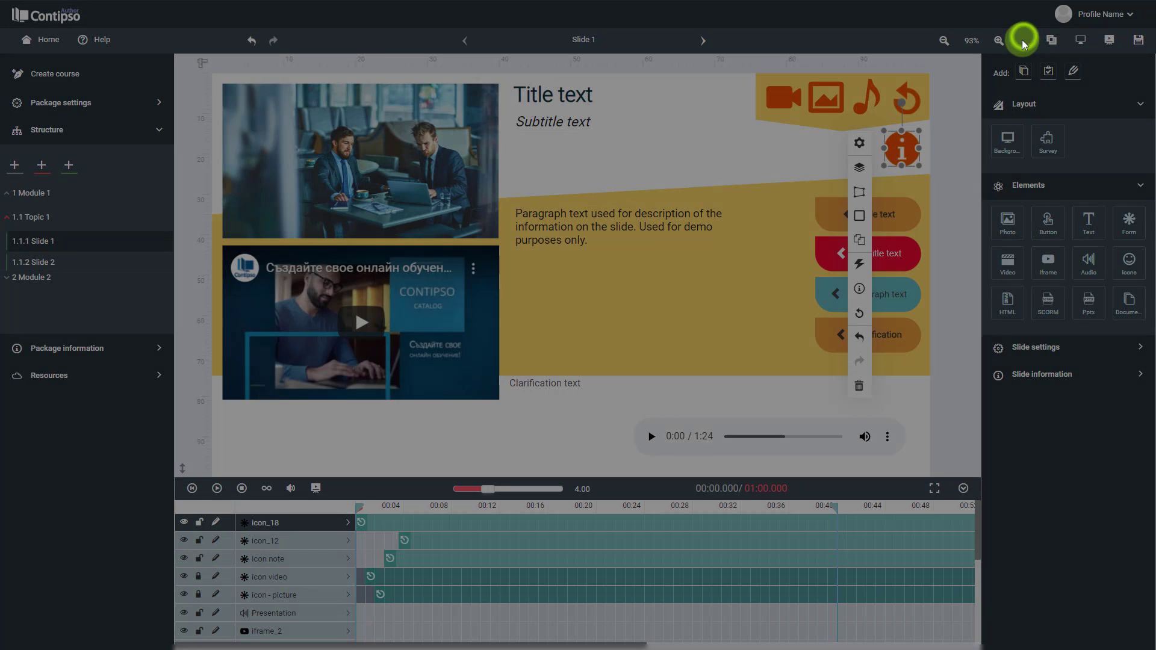
Step: Preview the slide, trigger the info icon, and test the video, picture, music note and circular-arrow icons
left_click(1107, 42)
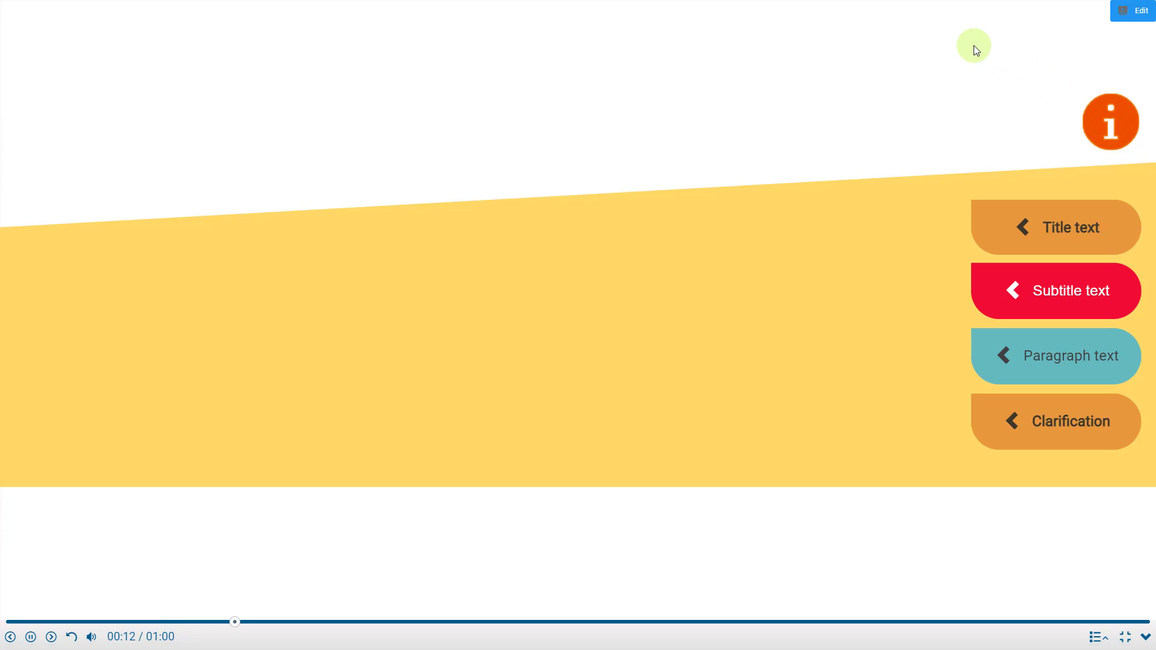
left_click(1111, 125)
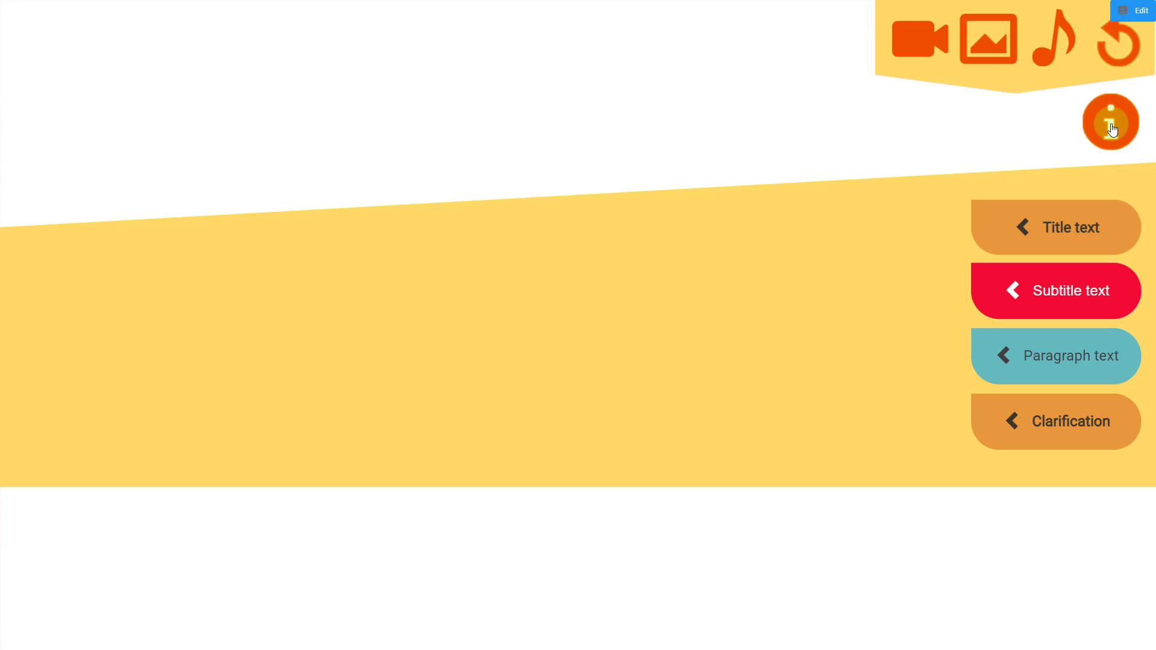
left_click(921, 38)
left_click(989, 39)
left_click(1050, 38)
left_click(1114, 42)
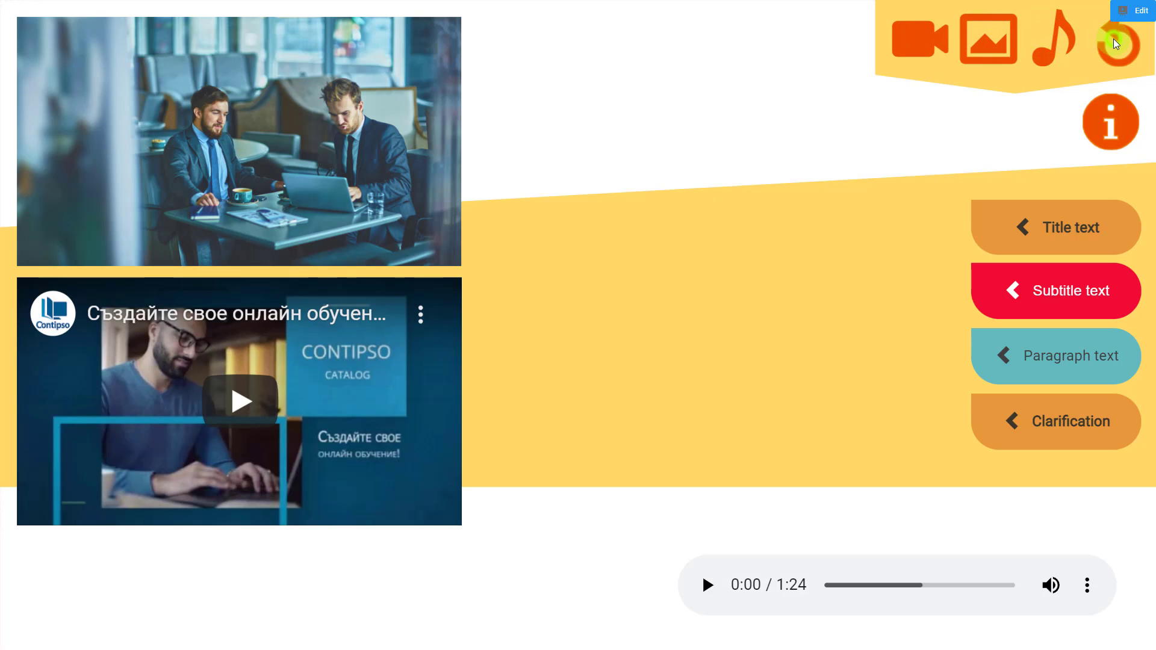
Step: Test the video, picture and music note icons again by toggling their media off and back on in the preview
left_click(929, 39)
left_click(986, 45)
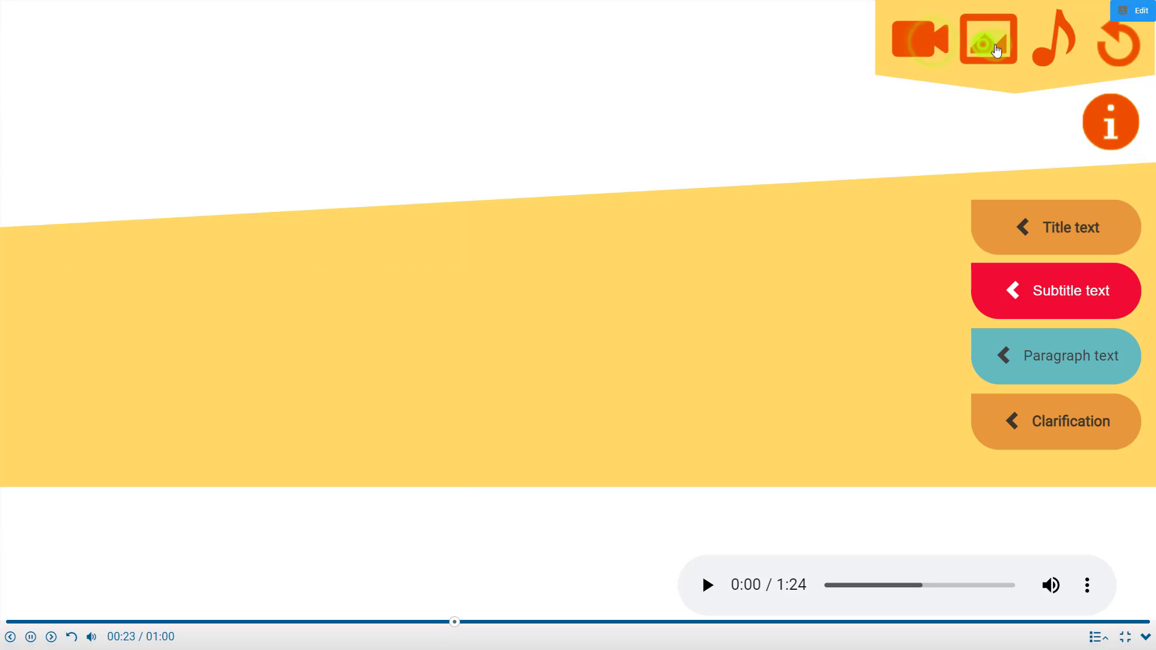
left_click(1046, 53)
left_click(1046, 54)
left_click(1045, 56)
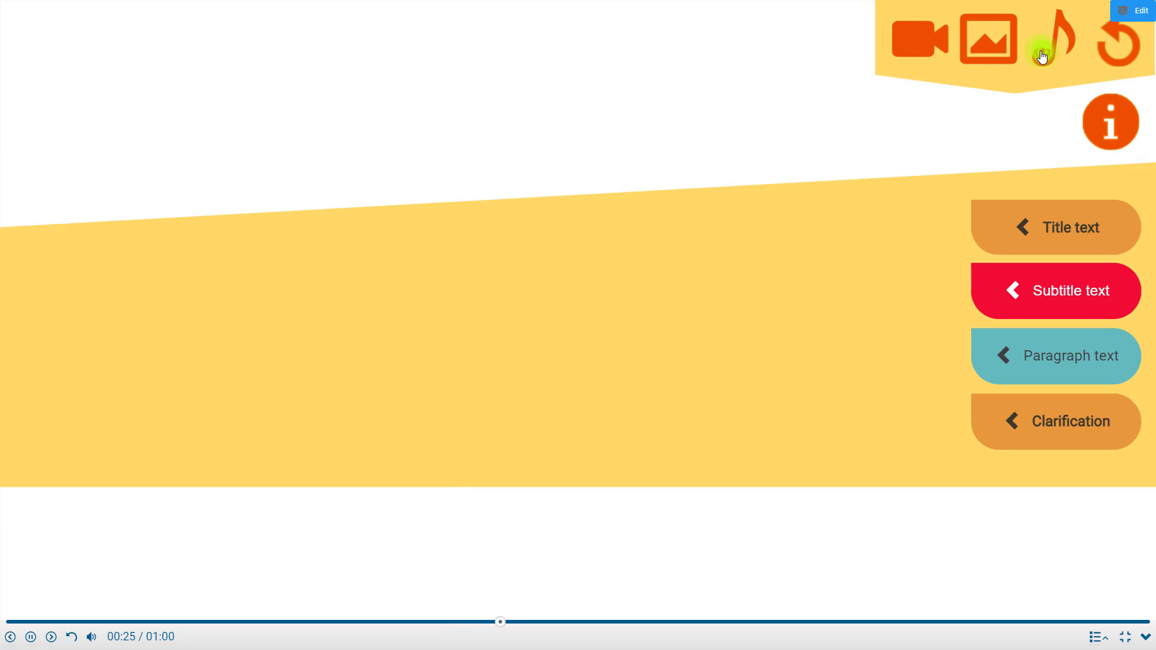
left_click(993, 48)
left_click(913, 51)
left_click(1055, 47)
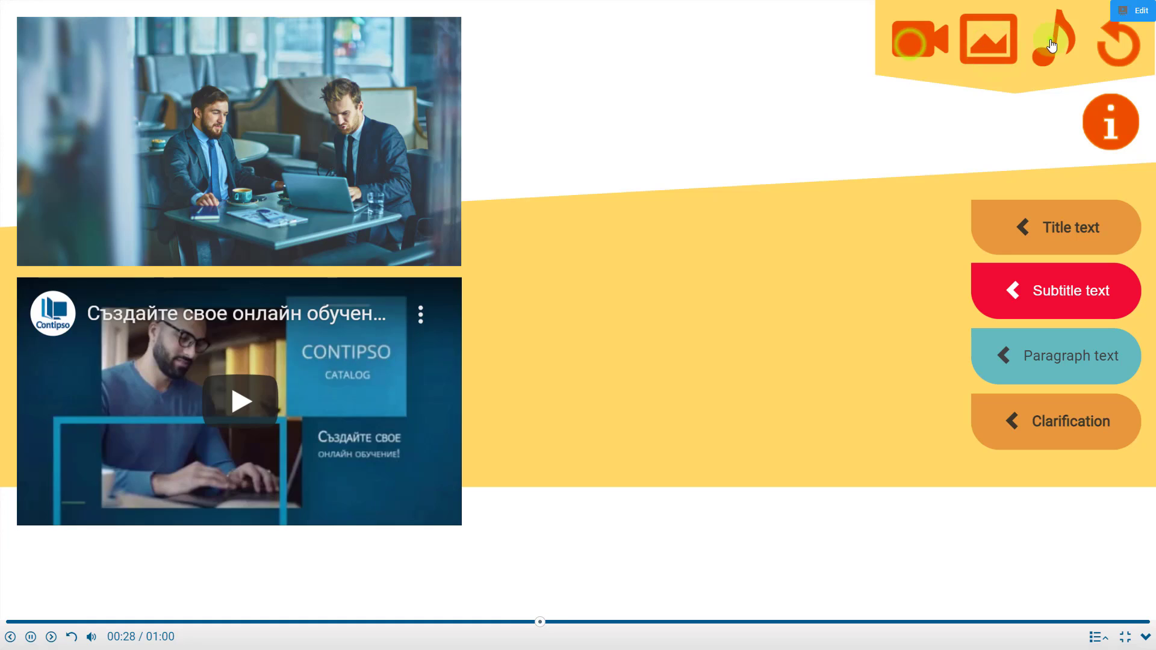
Step: Test the info icon's on-click and double-click interactions along with the media icons, and close the preview
left_click(1111, 123)
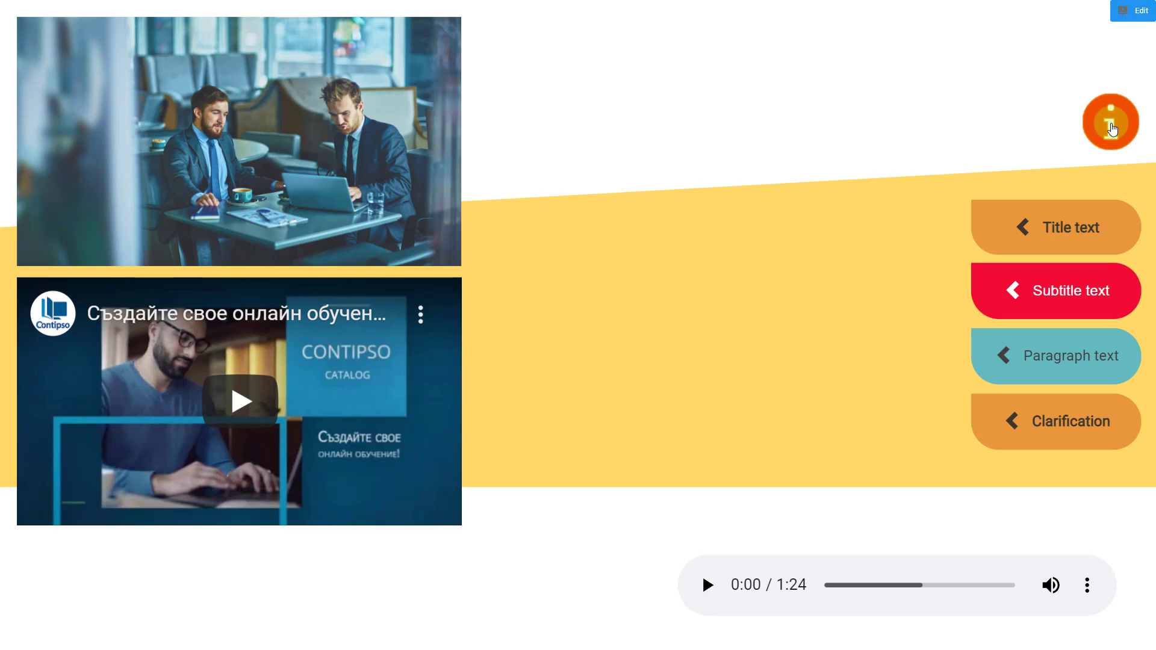
left_click(1112, 128)
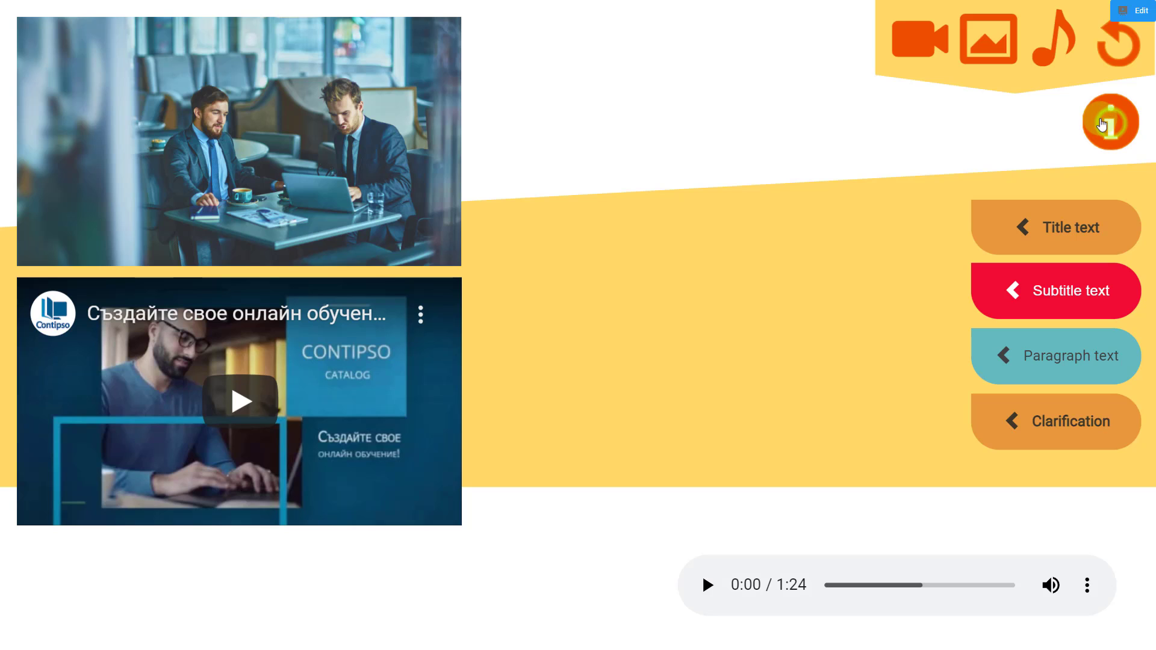
left_click(913, 44)
left_click(988, 37)
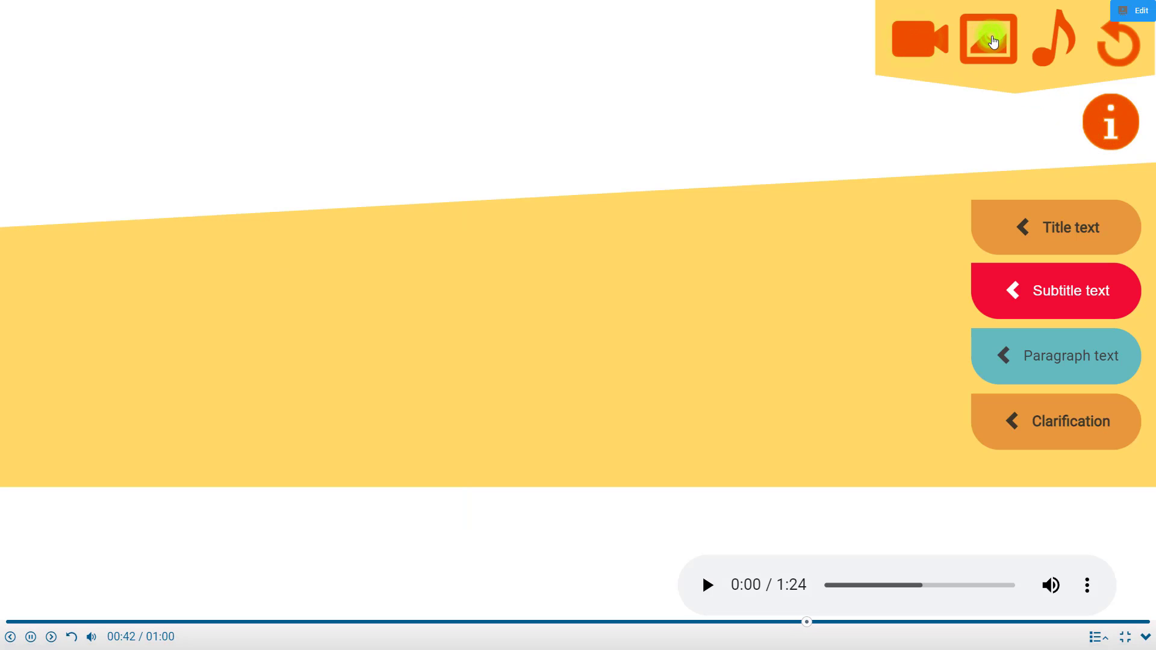
left_click(1060, 46)
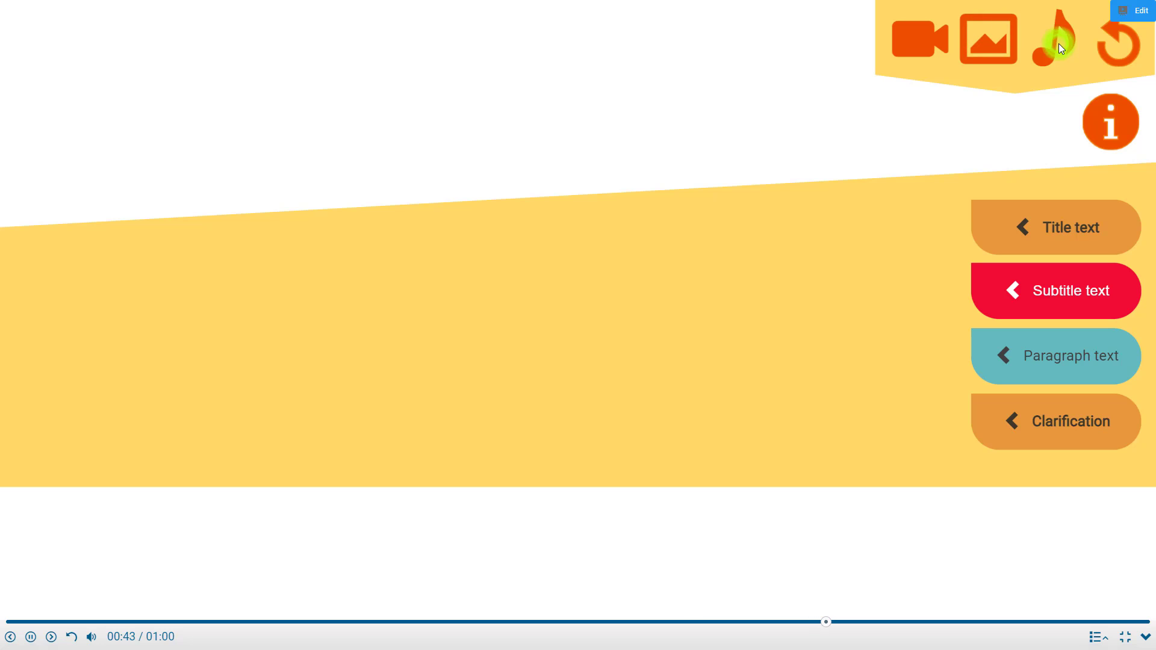
left_click(1109, 120)
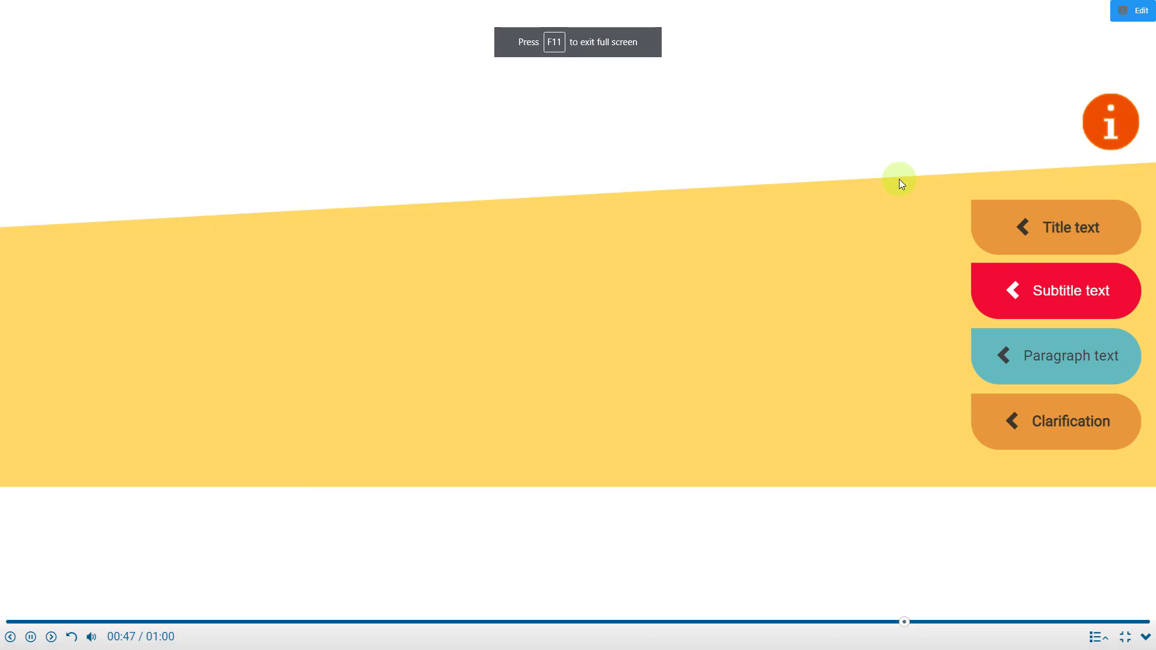
key("ctrl+w")
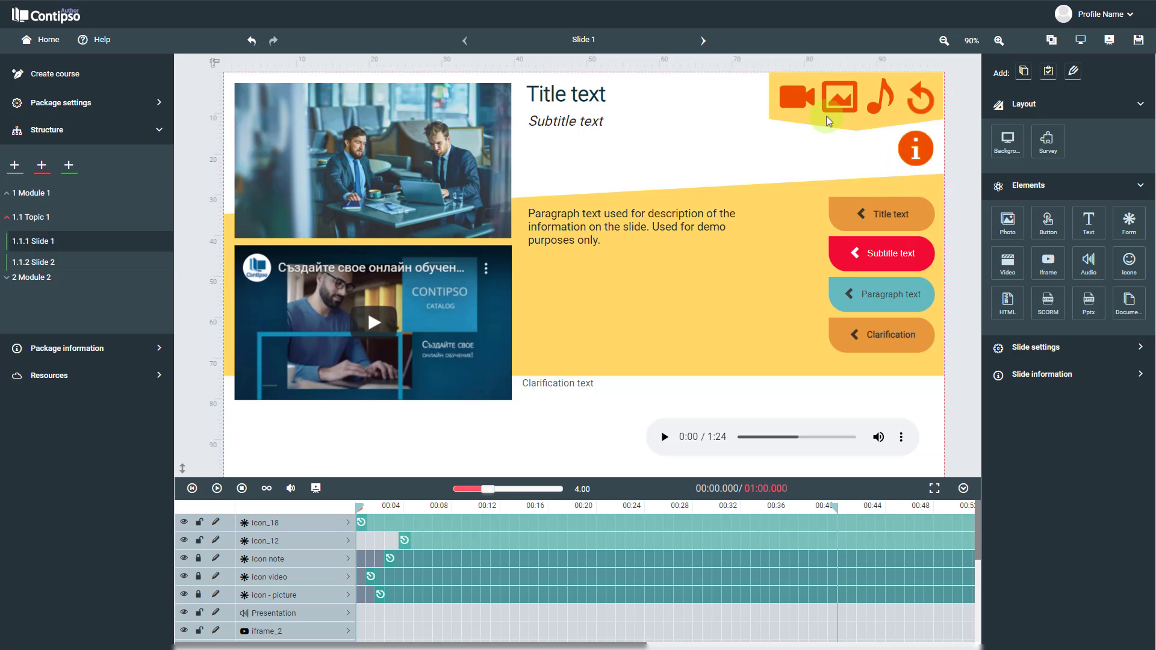
Step: Play the slide's timeline in the editor, test the info icon during playback, and stop it
left_click(801, 97)
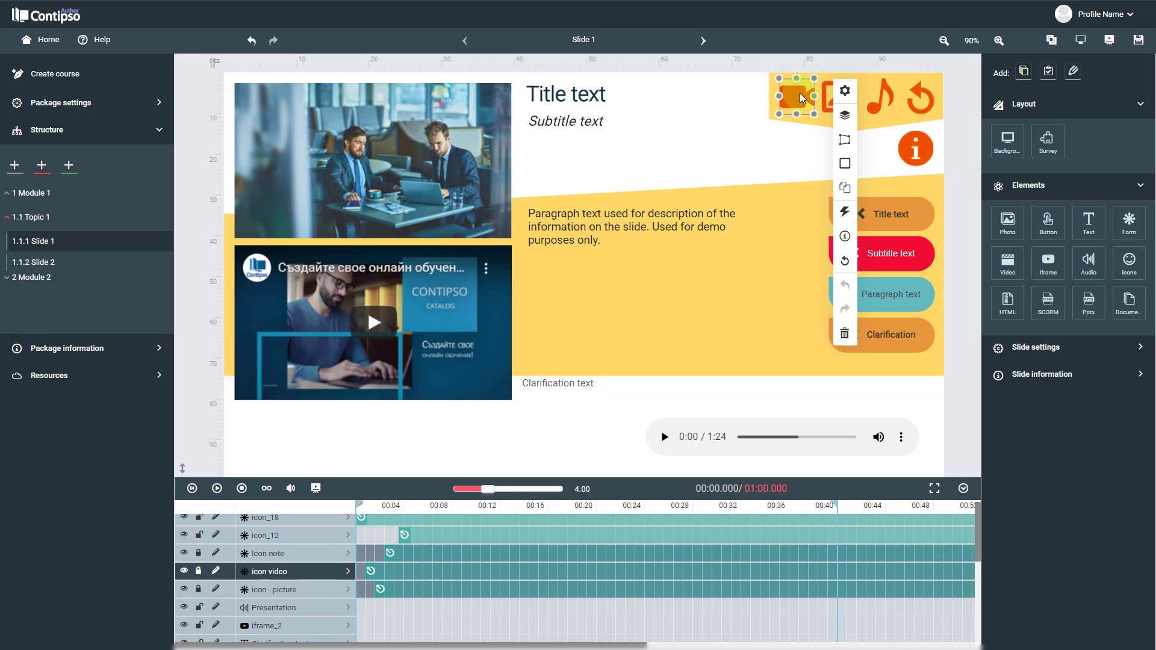
left_click(829, 99)
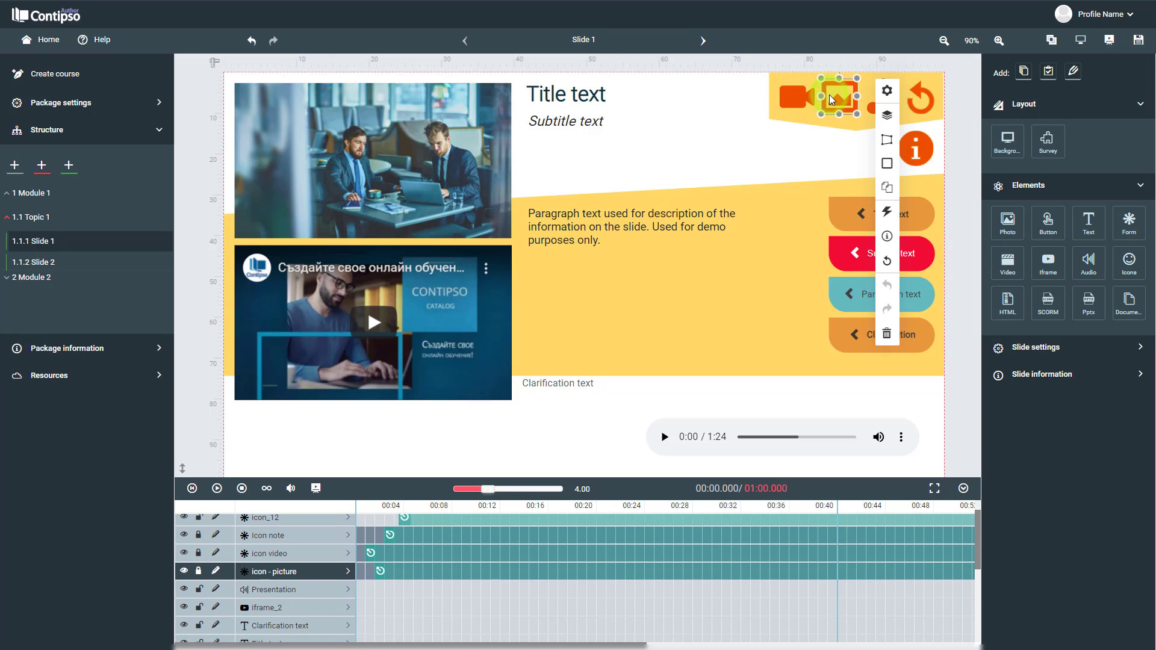
left_click(217, 488)
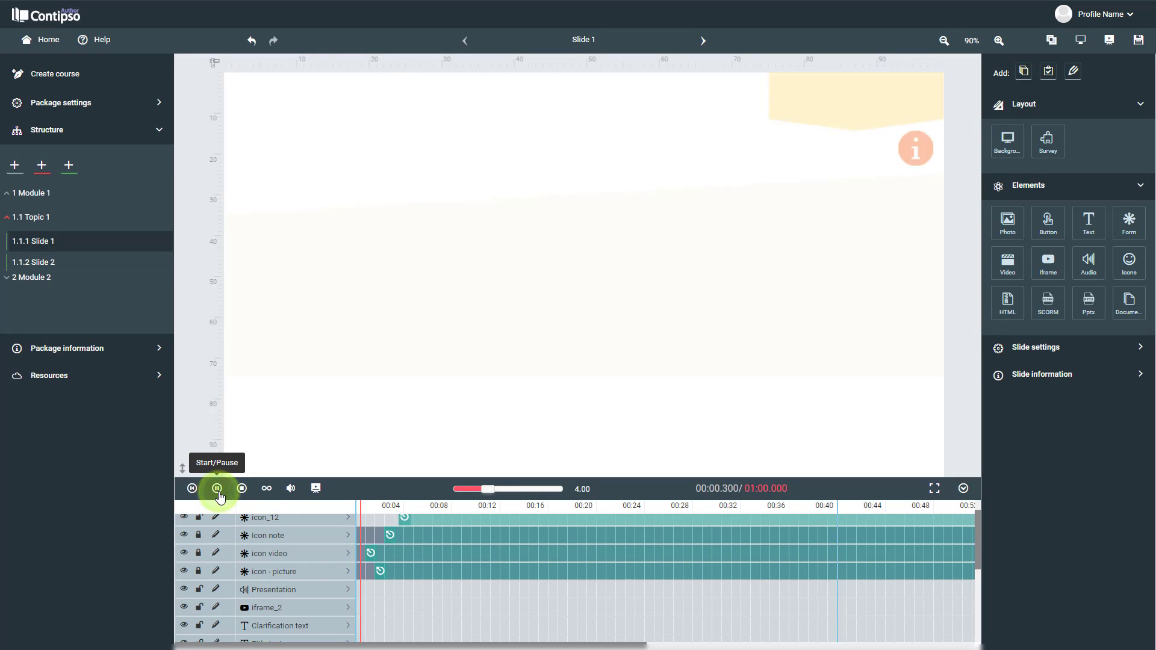
left_click(915, 149)
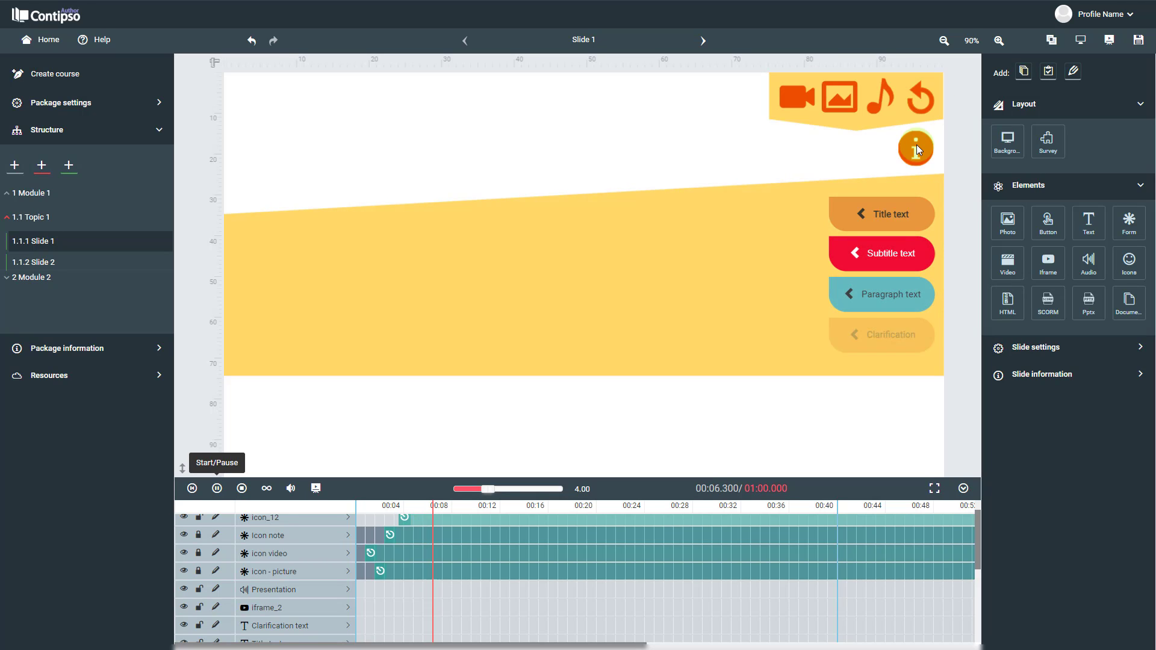
left_click(242, 488)
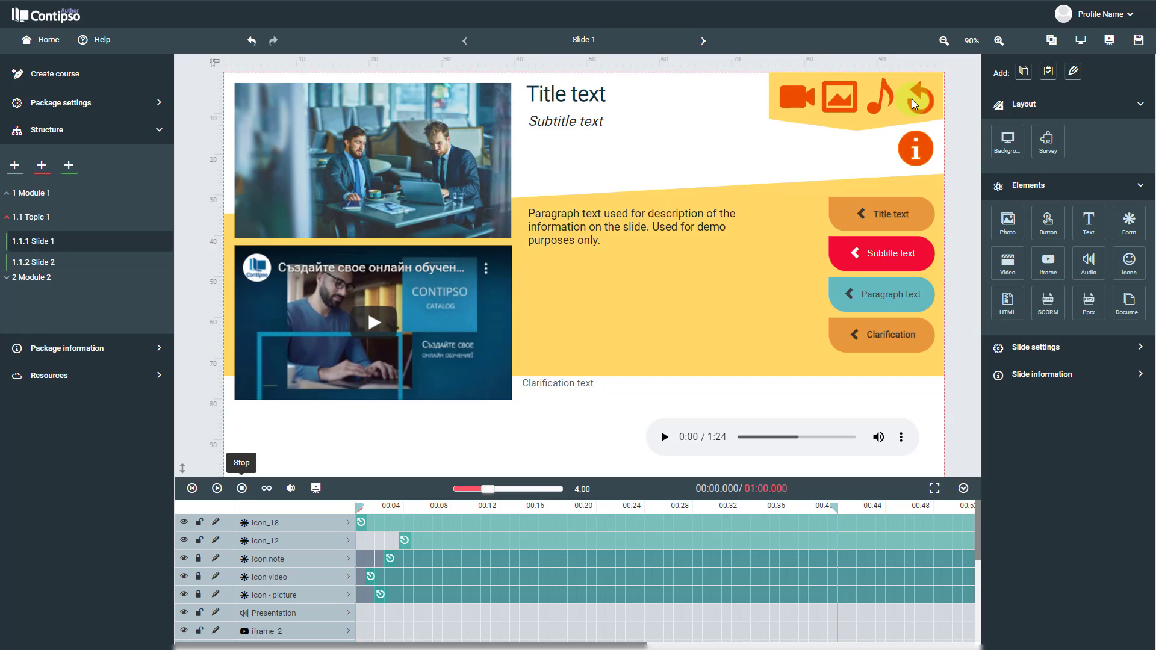
Step: Add an interaction for the circular-arrow icon with the action "On click" affecting the Timeline, and add a parameter row
left_click(916, 151)
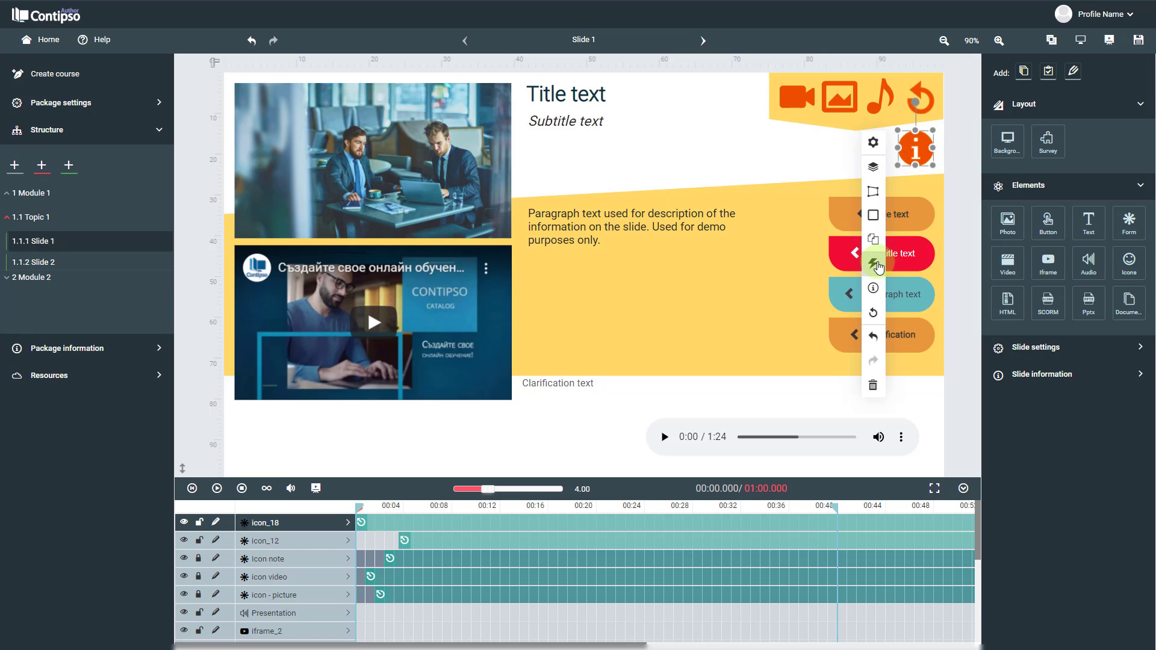
left_click(920, 96)
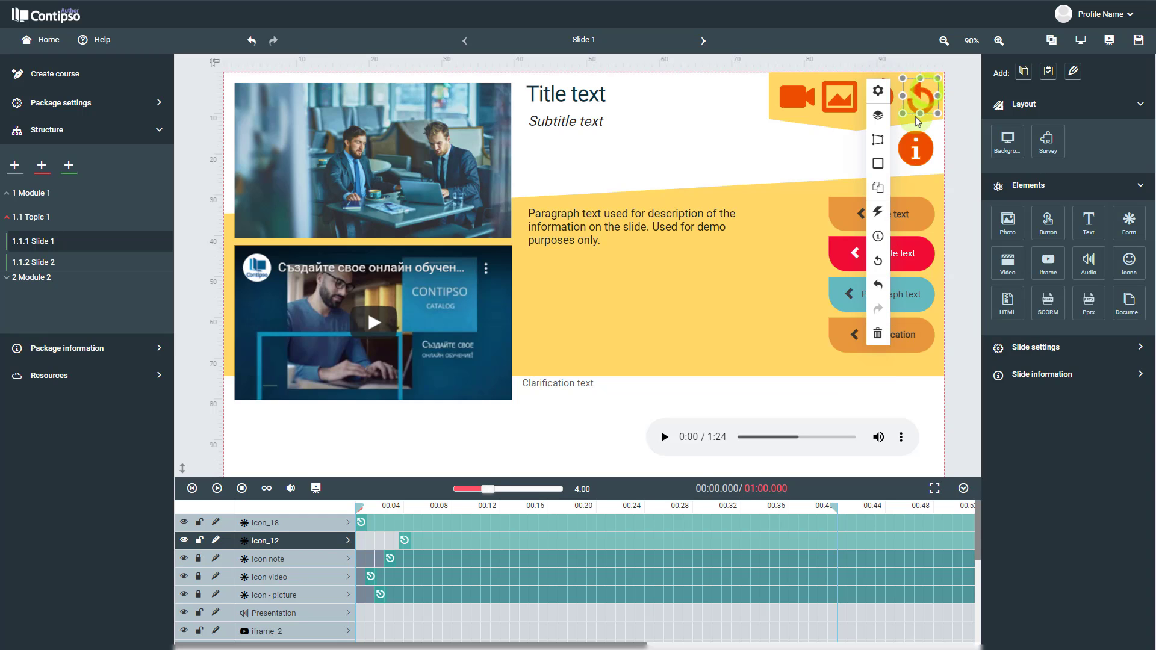
left_click(876, 212)
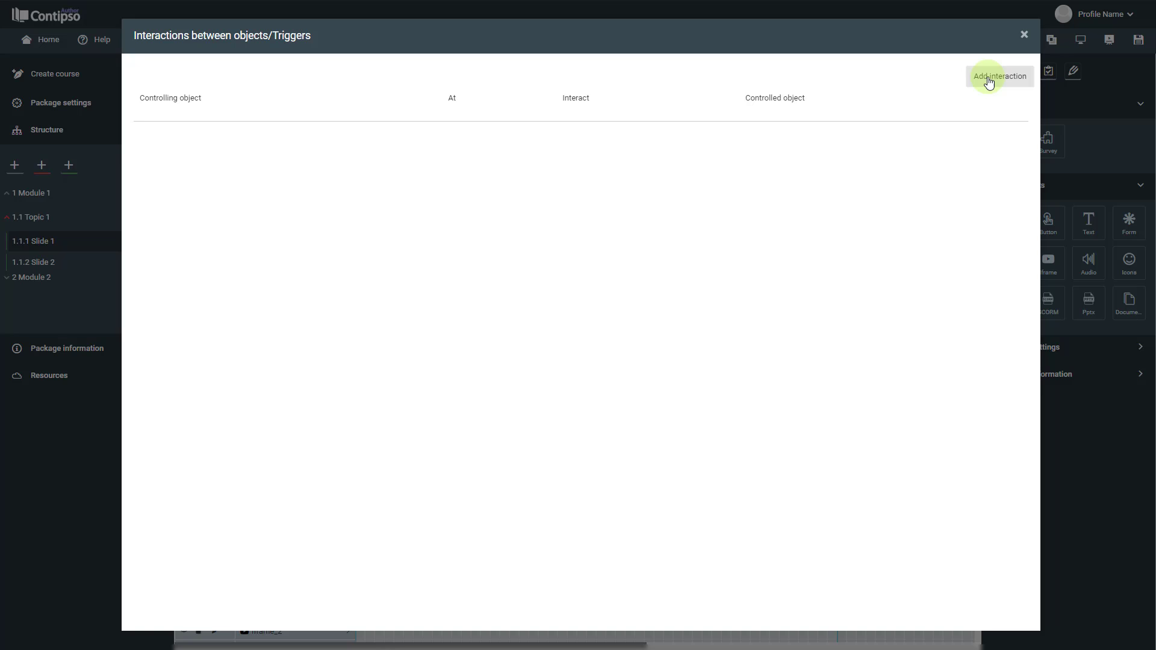
left_click(989, 81)
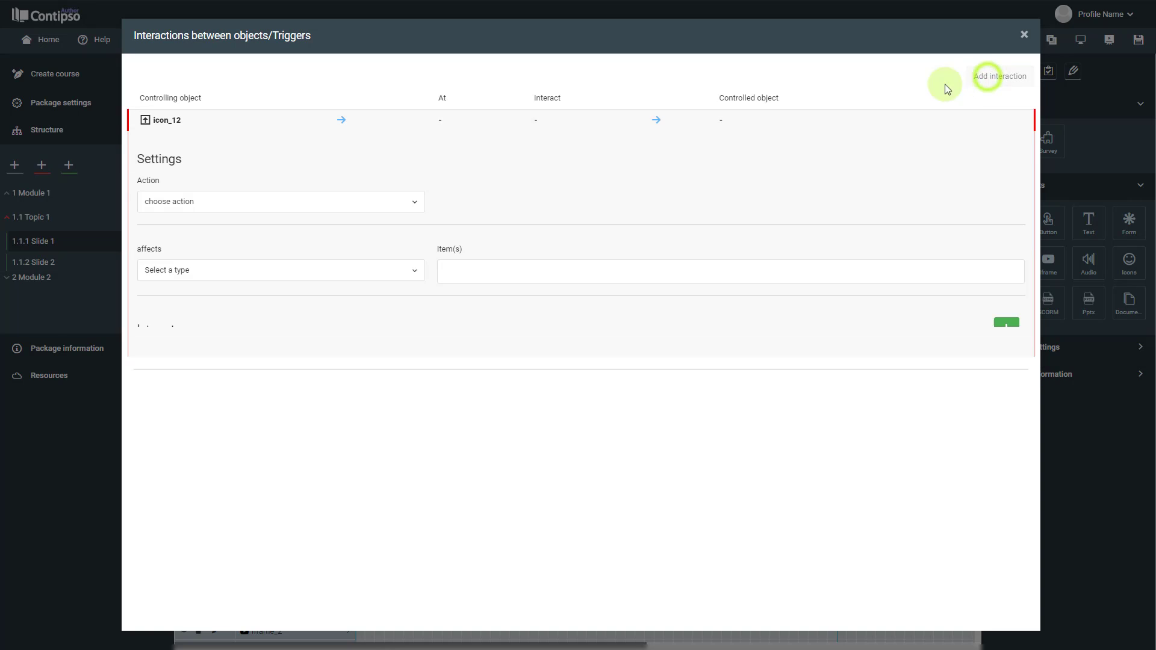
left_click(301, 196)
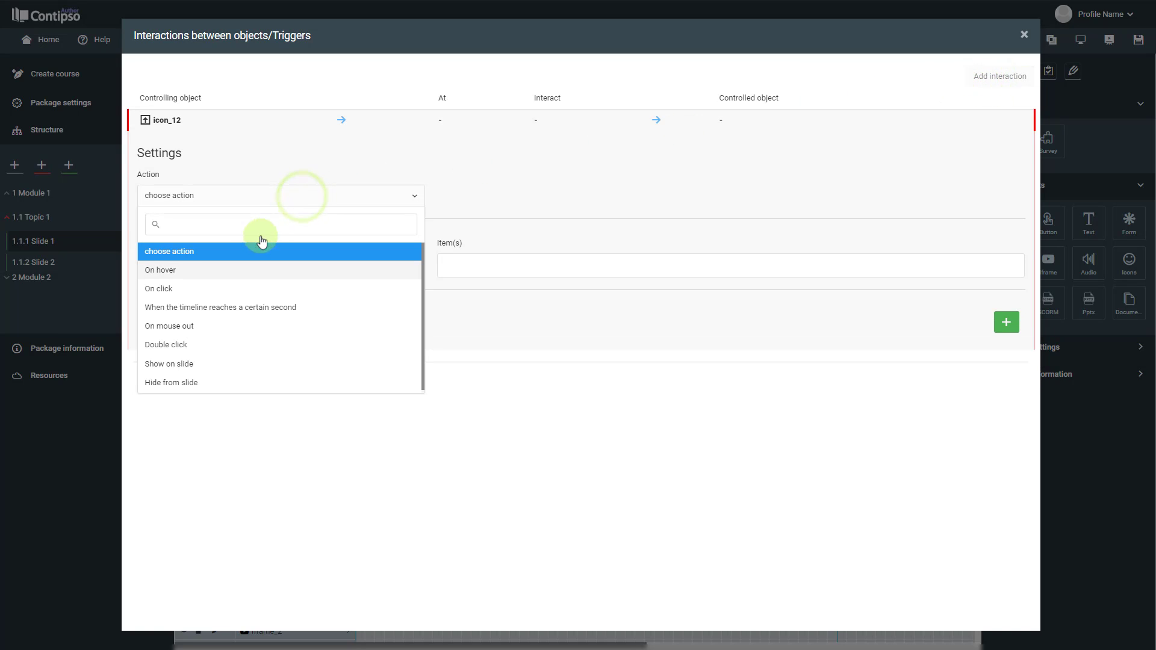
left_click(206, 290)
left_click(240, 264)
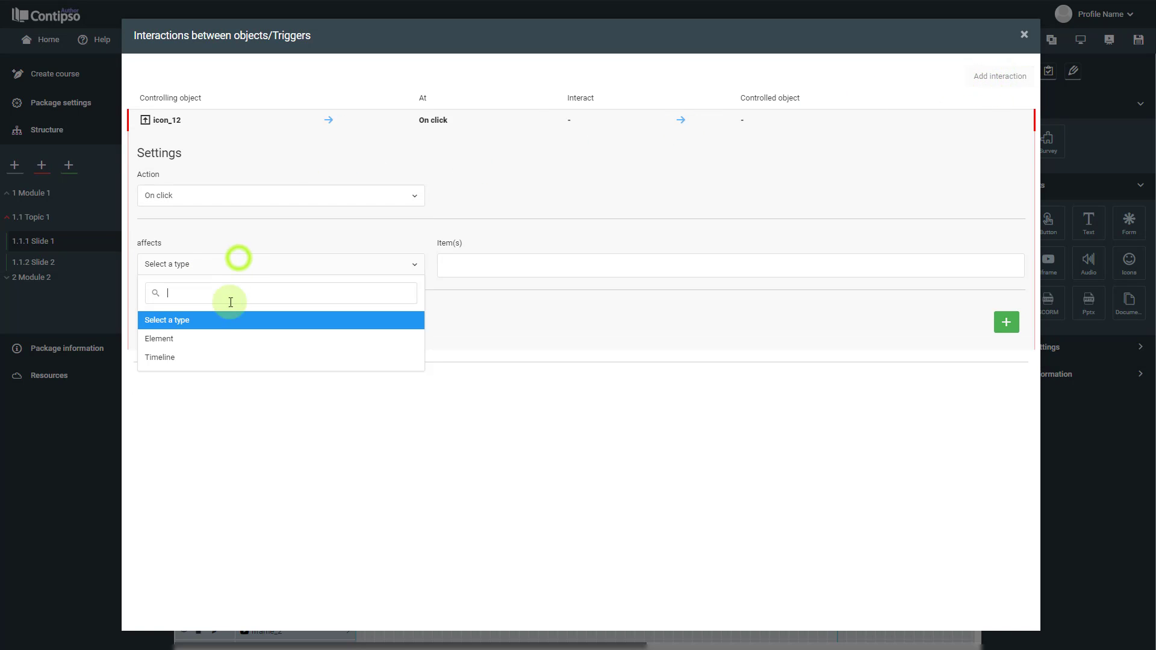
left_click(218, 359)
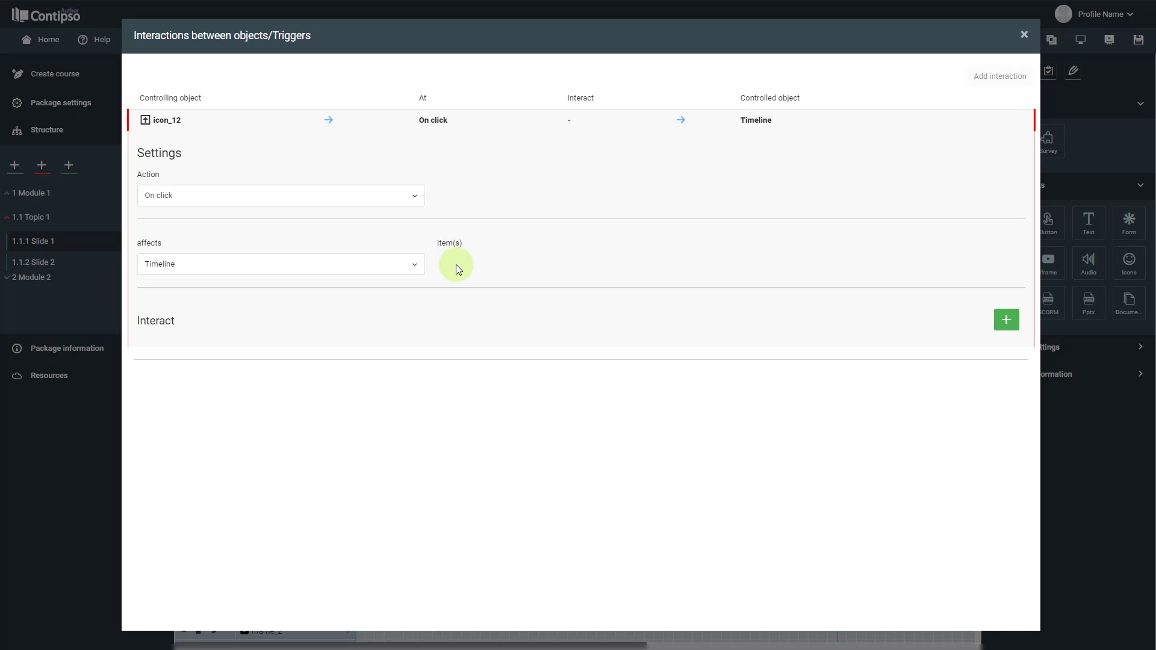
left_click(1007, 321)
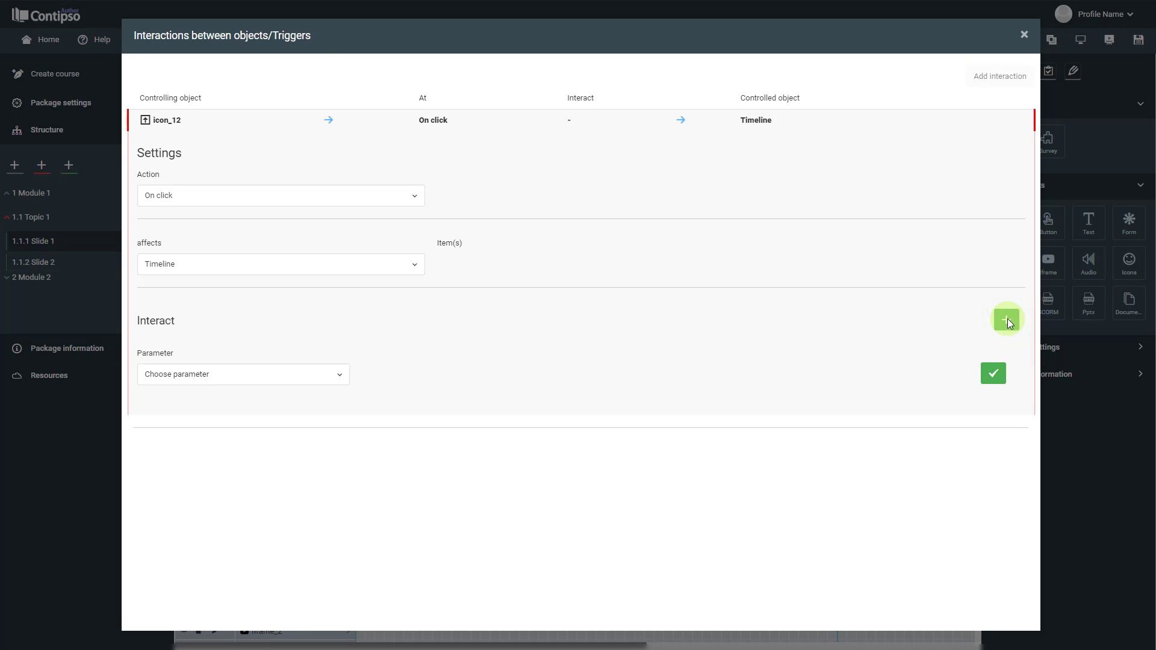
Step: Look through the timeline parameters available for the circular-arrow icon's interaction, through to Unlock timeplayer
left_click(333, 379)
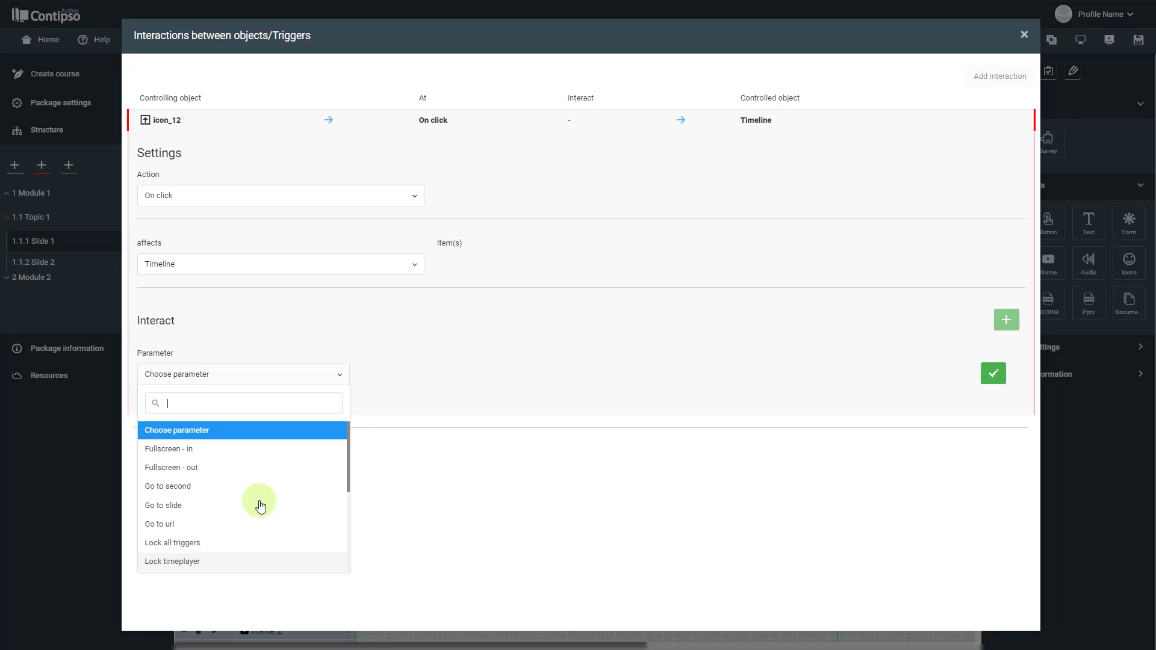
scroll(260, 505, "down", 1)
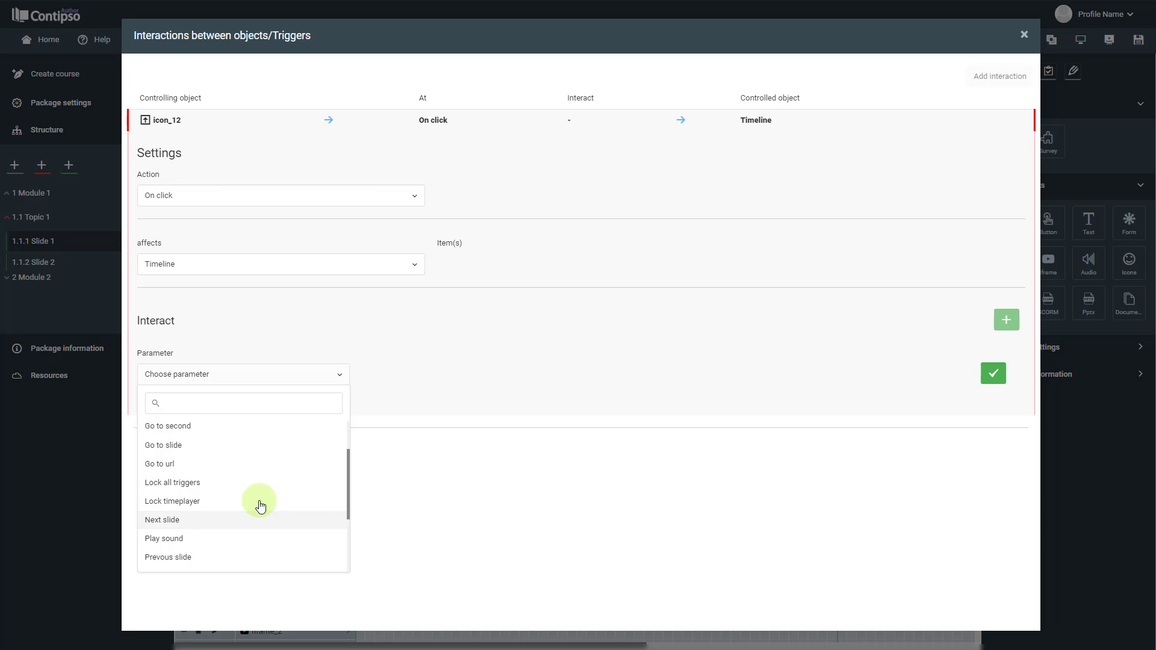
key("Down")
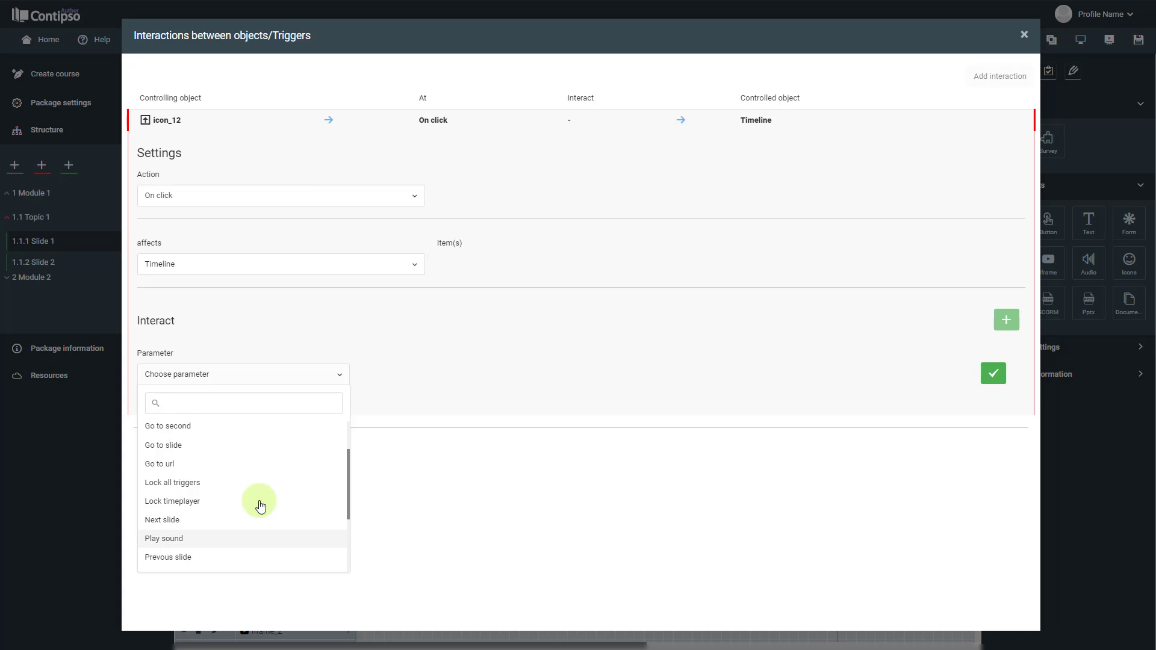
key("Down")
scroll(260, 506, "down", 1)
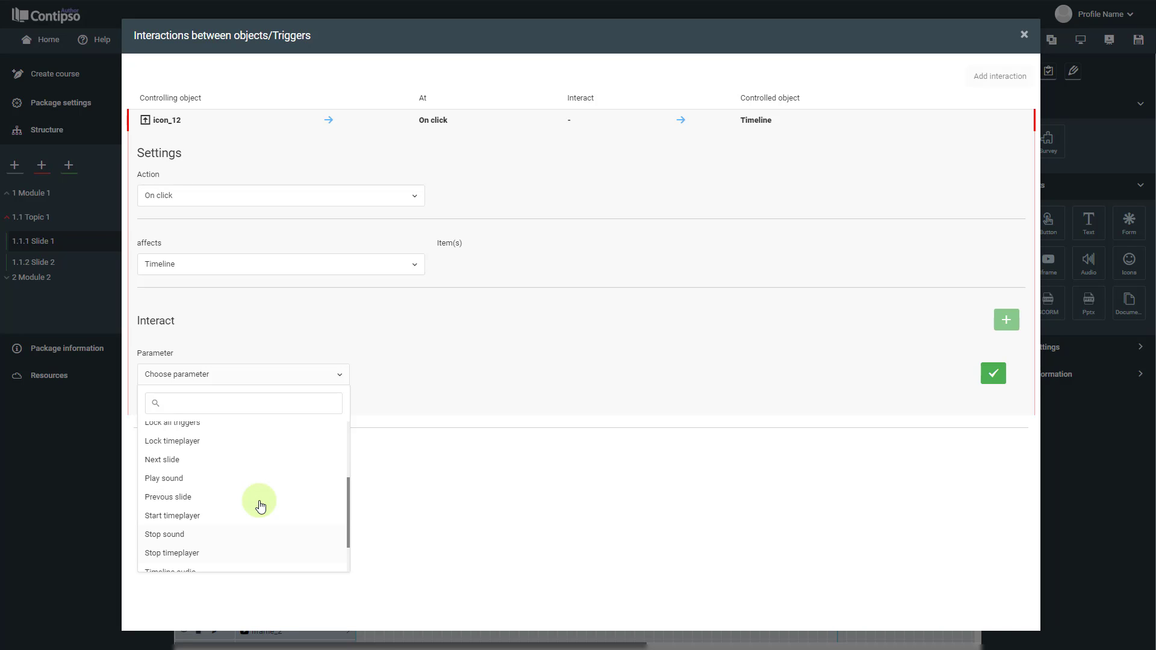
key("Down")
key("Down")
key("Down")
key("Down")
key("Down")
key("Up")
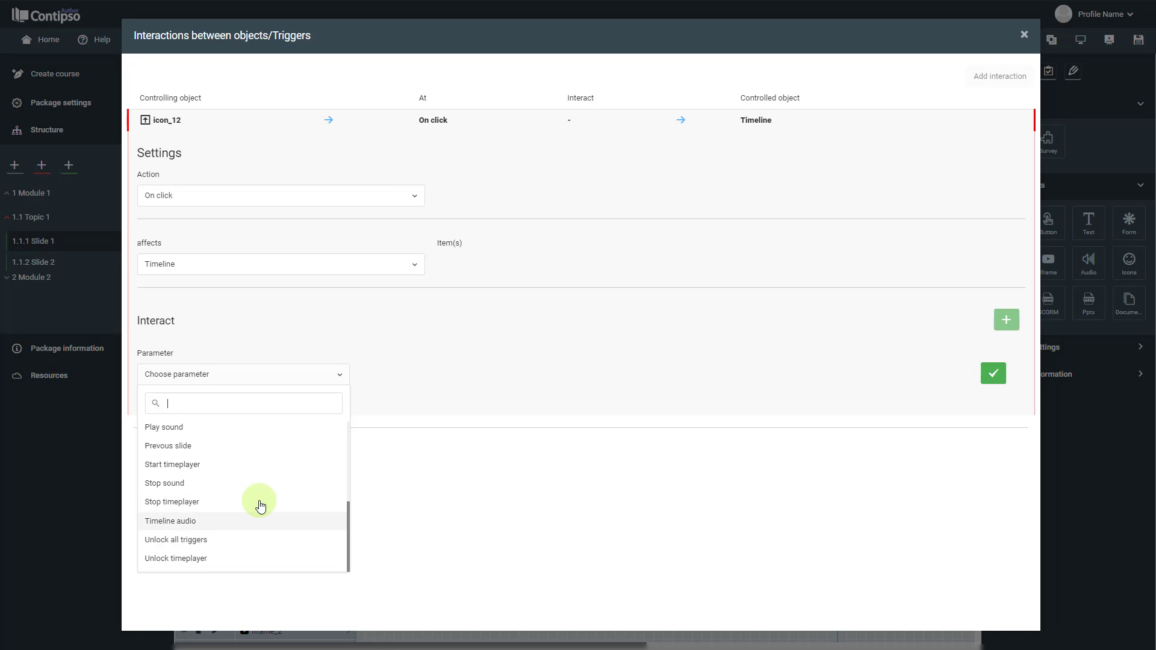
key("Down")
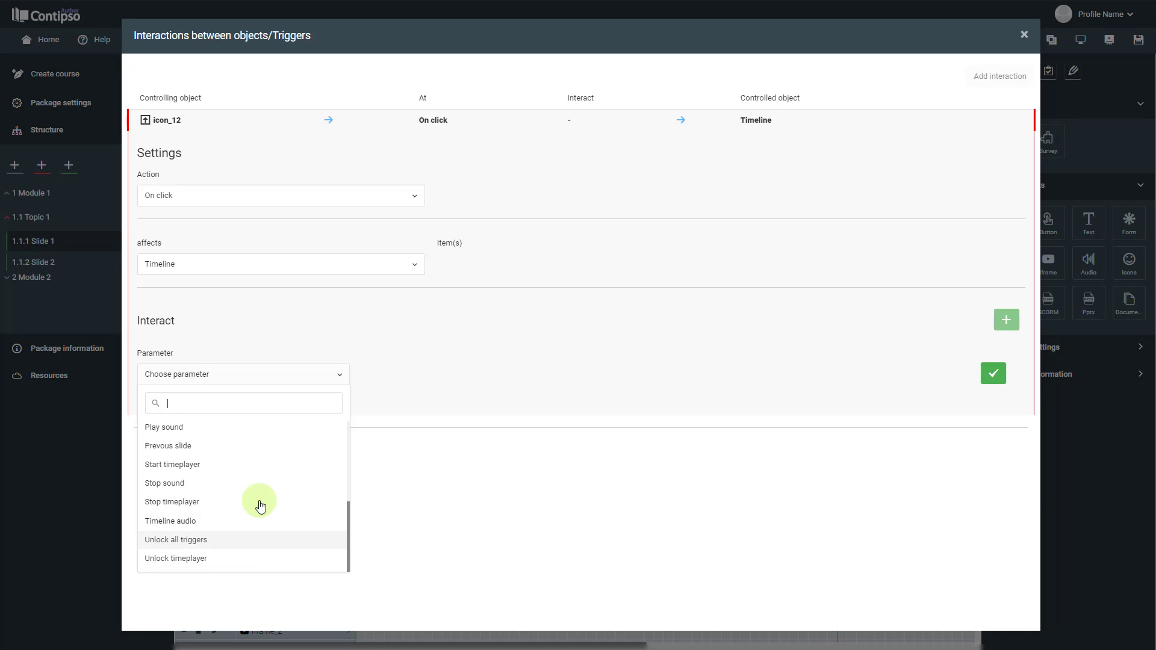
key("Down")
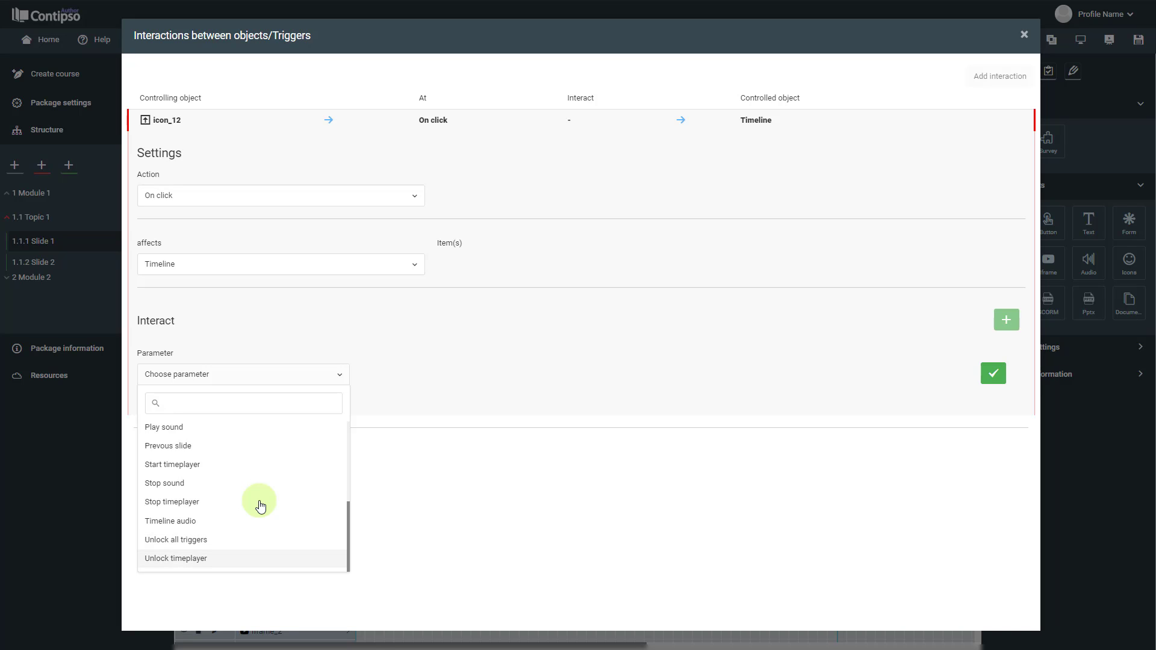
Step: Set the interaction's parameter to "Go to second" with value 0, apply it, and close the interactions dialog with the icon deselected
scroll(259, 500, "up", 3)
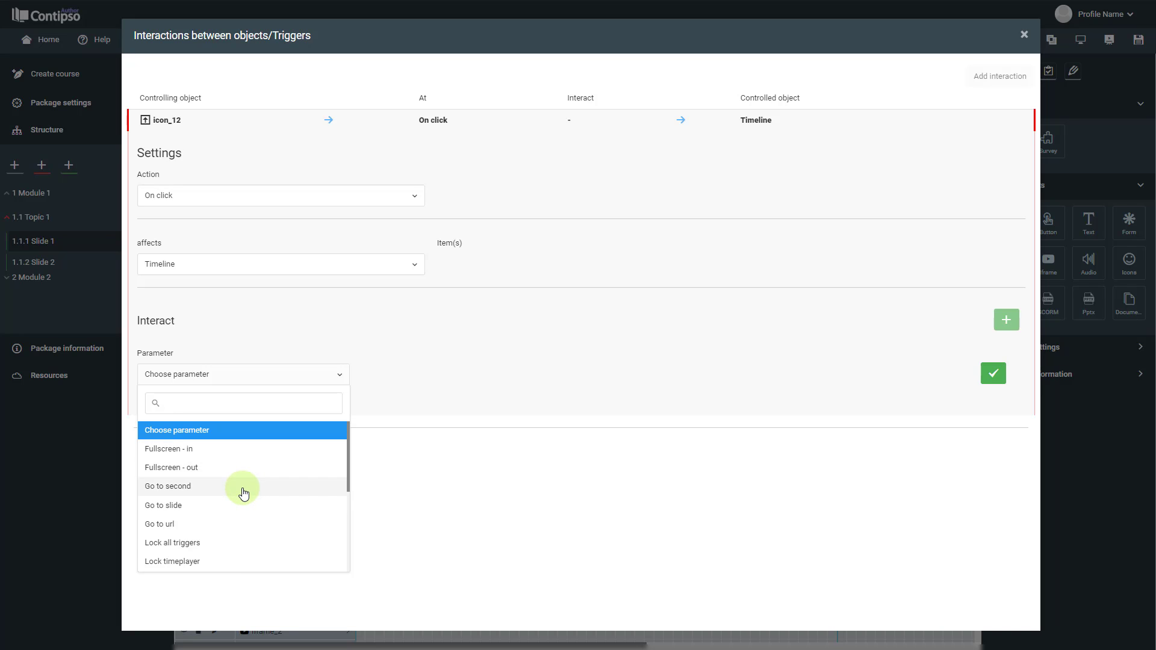
left_click(243, 492)
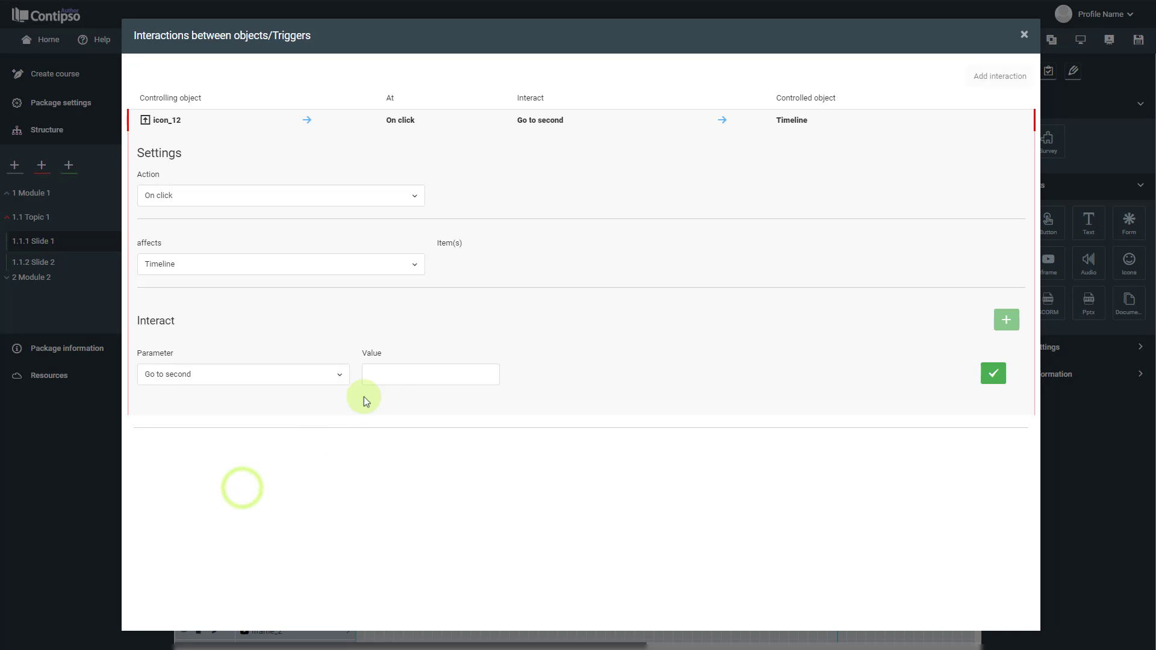
left_click(391, 377)
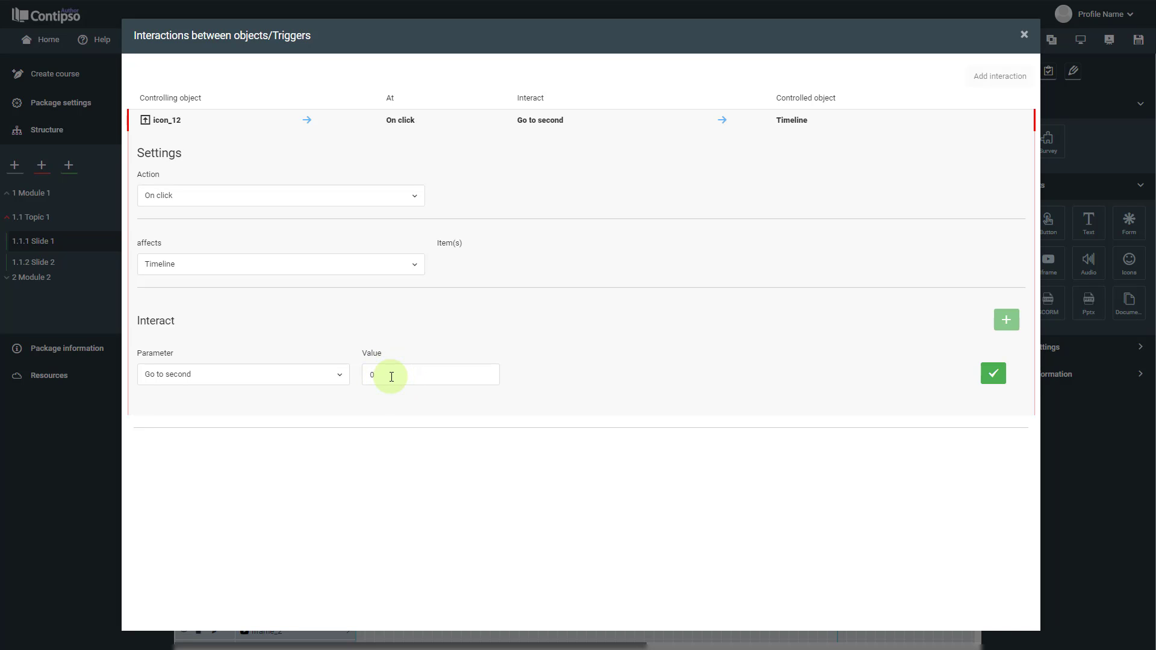
left_click(991, 374)
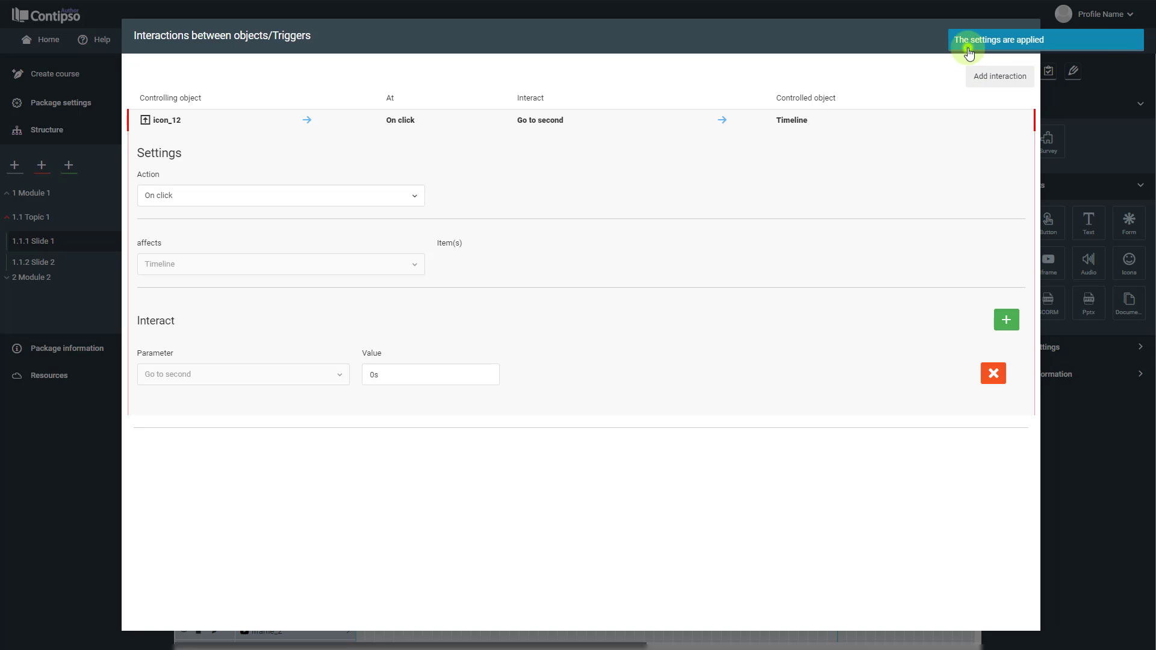
left_click(1023, 34)
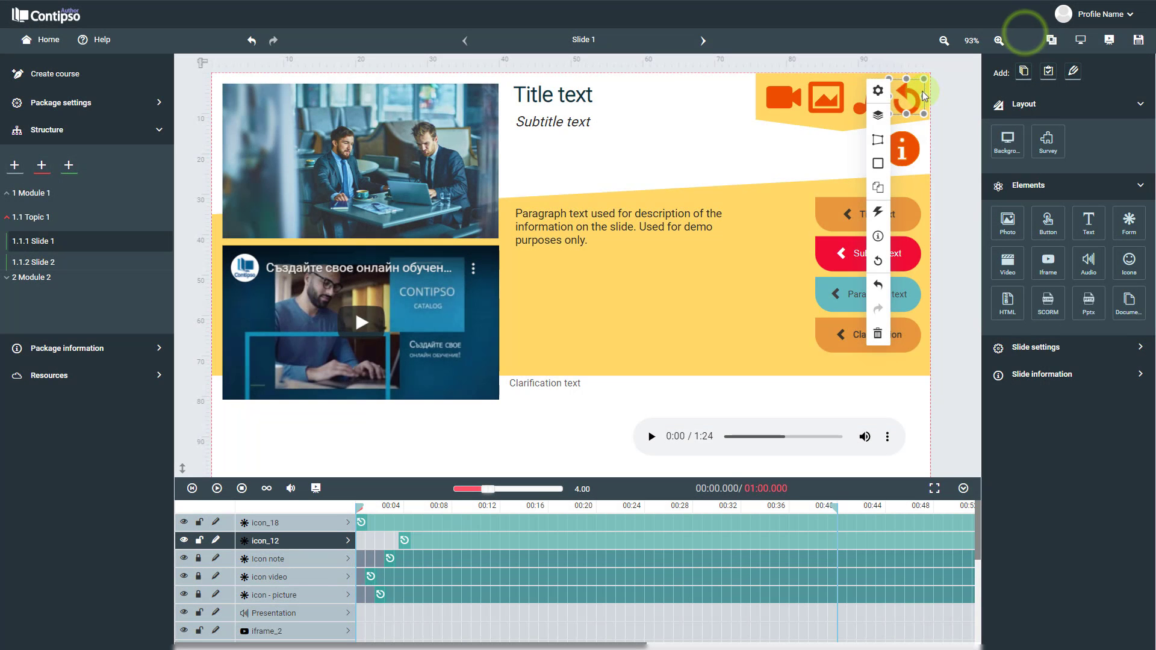
left_click(949, 109)
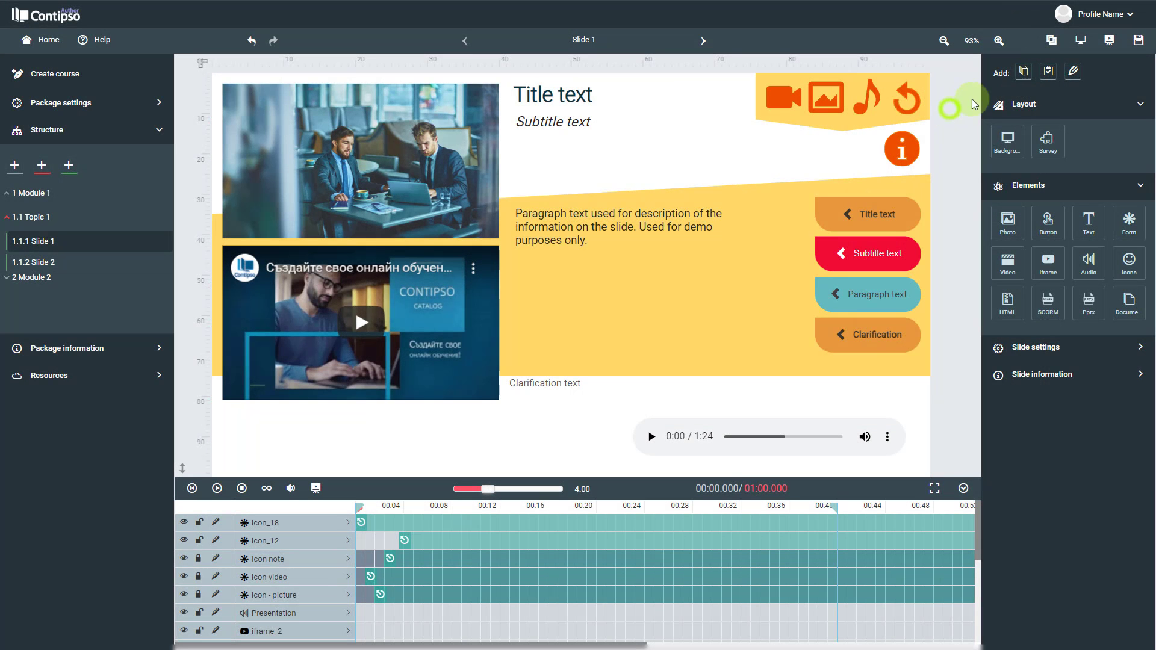
Step: Preview the slide, reveal the player's time bar, and test the circular-arrow icon's jump to the timeline's start
left_click(1107, 40)
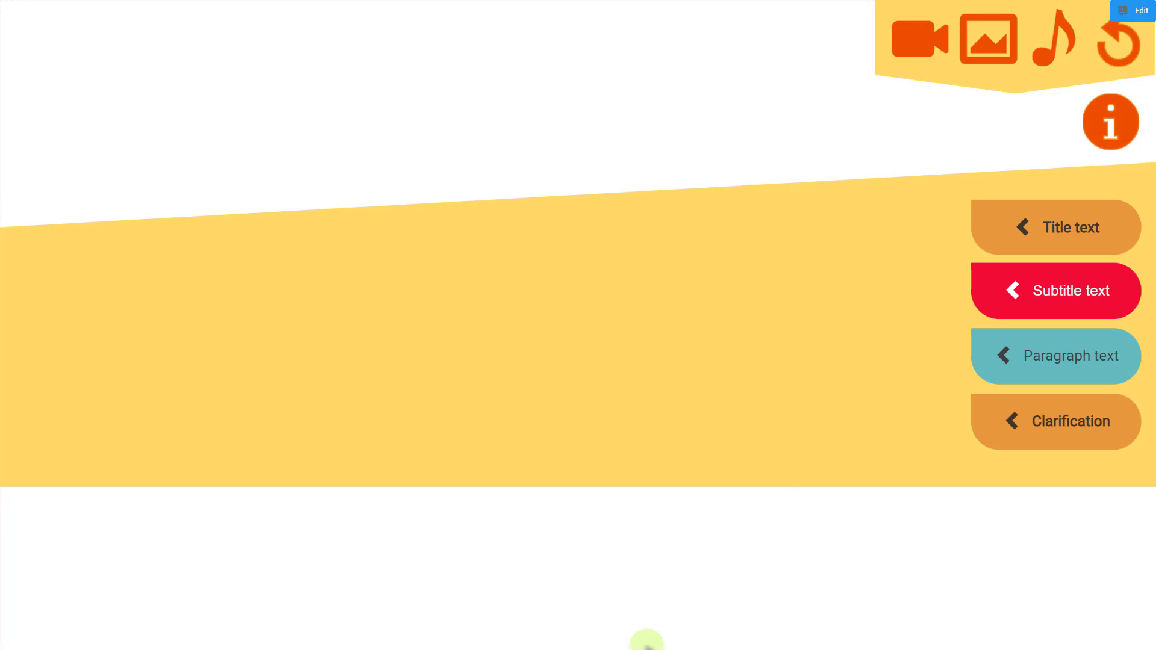
mouse_move(645, 648)
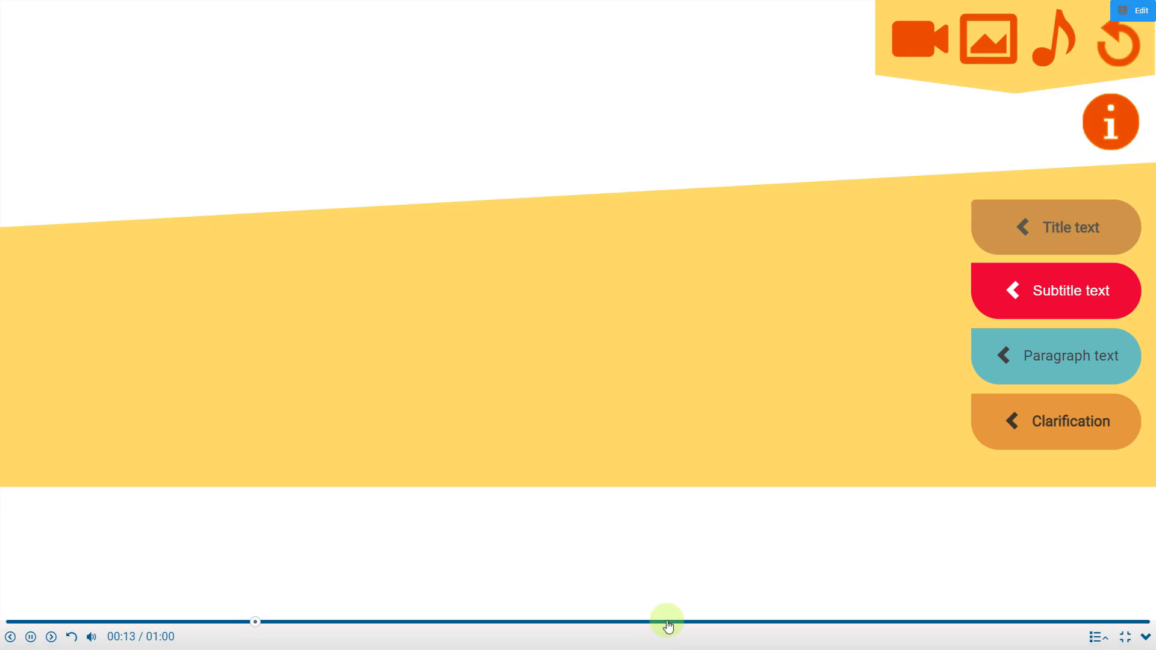
left_click(1115, 48)
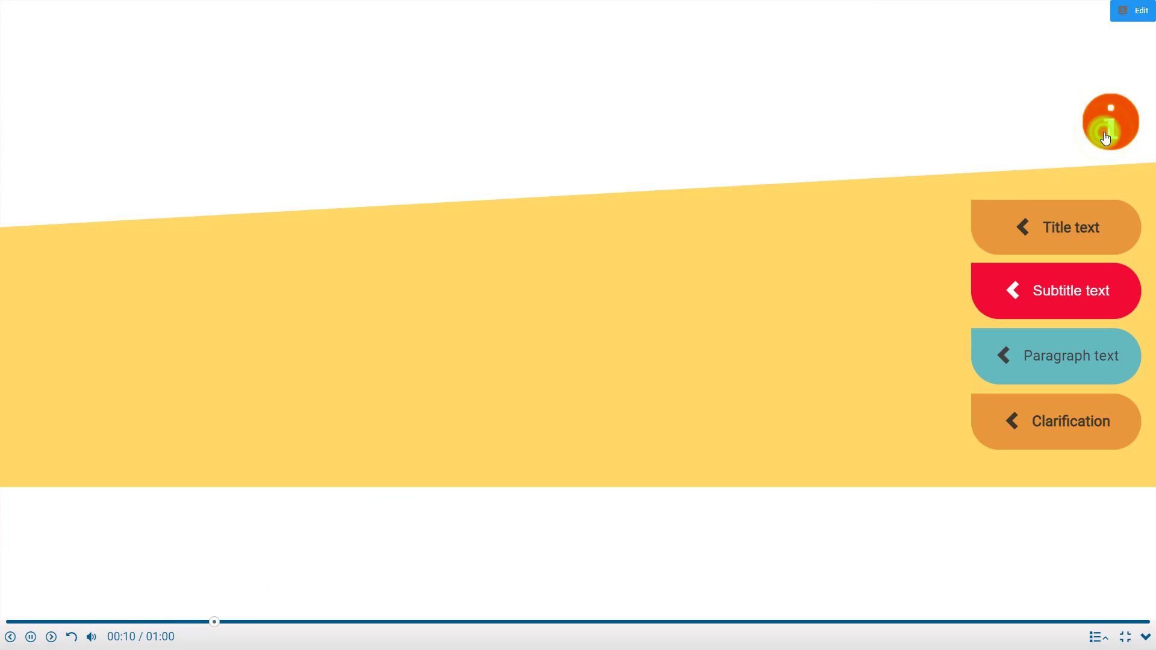
Step: Test the video, picture and music note icons and the Title text, Subtitle text, Paragraph text and Clarification buttons in the preview
left_click(918, 42)
left_click(988, 40)
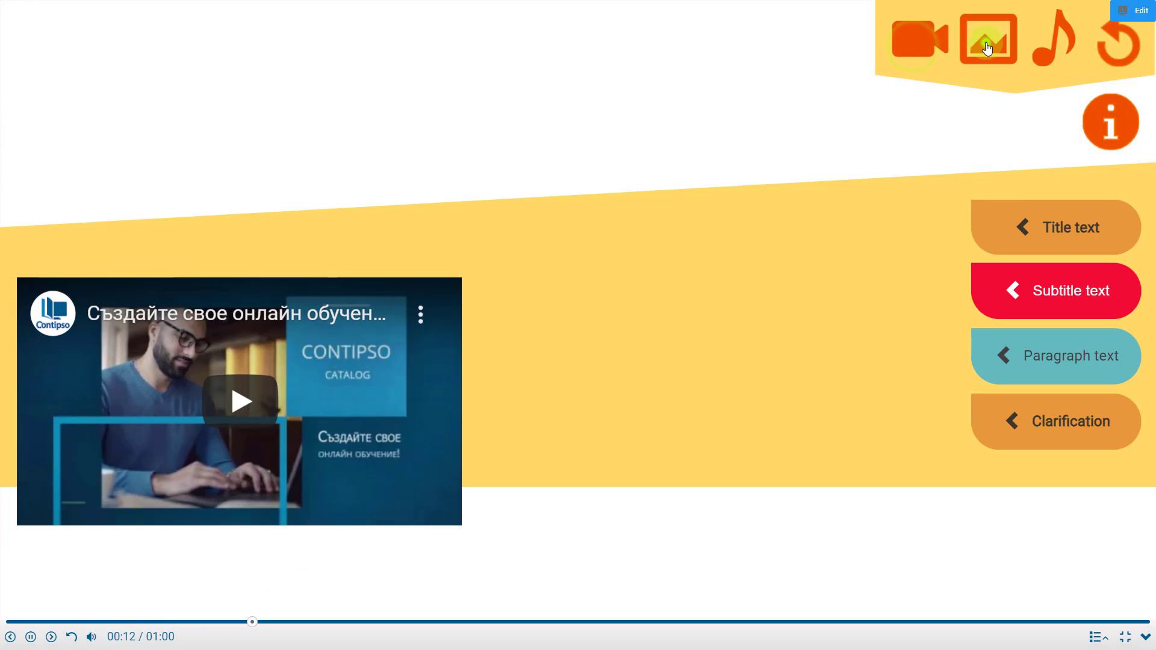
left_click(1059, 48)
left_click(1027, 227)
left_click(1045, 291)
left_click(1047, 355)
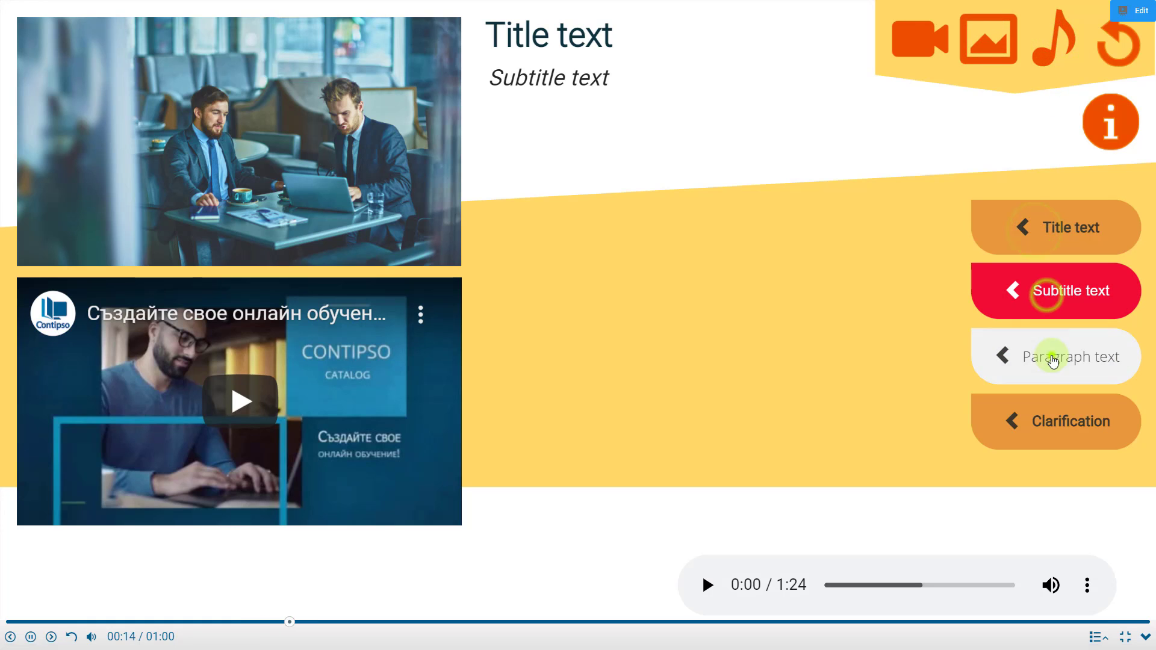
left_click(1046, 431)
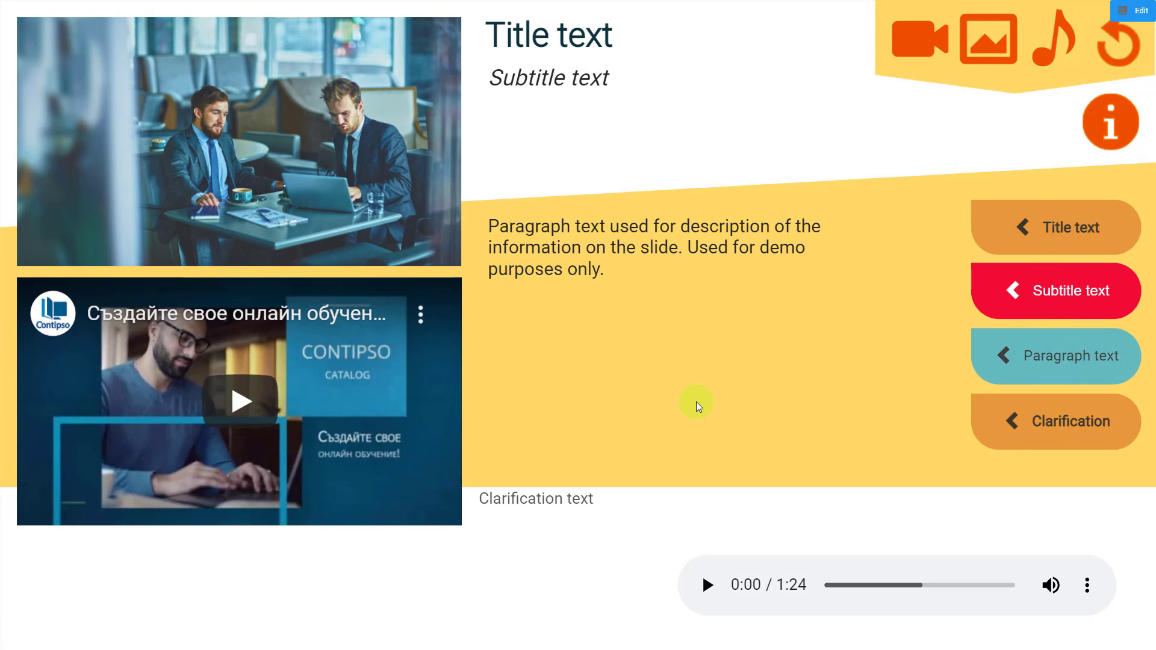